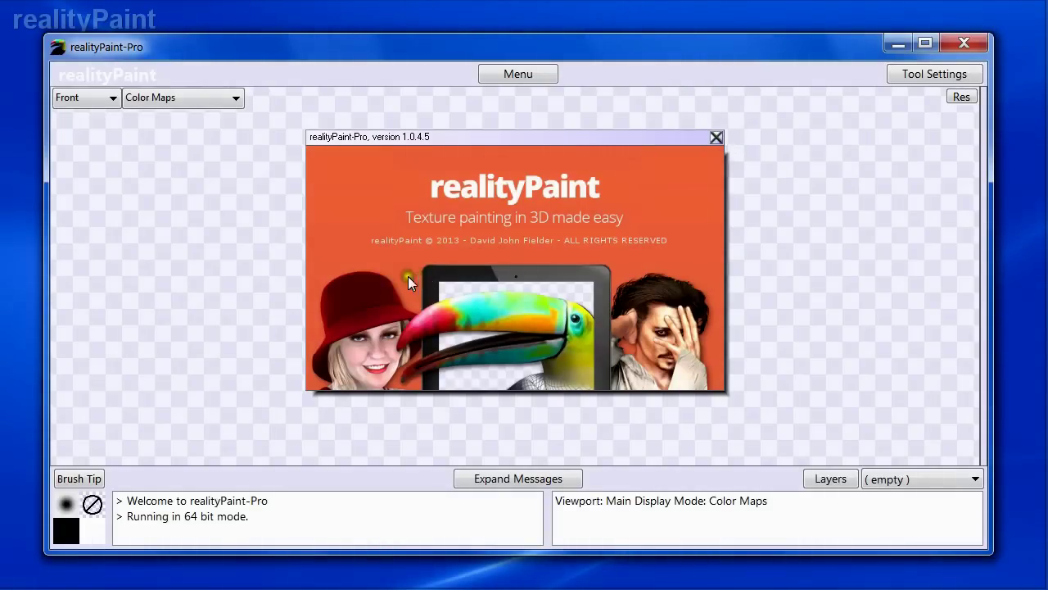
Step: Open the Action Center and show the Utility Tools that include the Texture Transformer
{"action": "key", "text": "space"}
{"action": "left_click", "coordinate": [235, 344]}
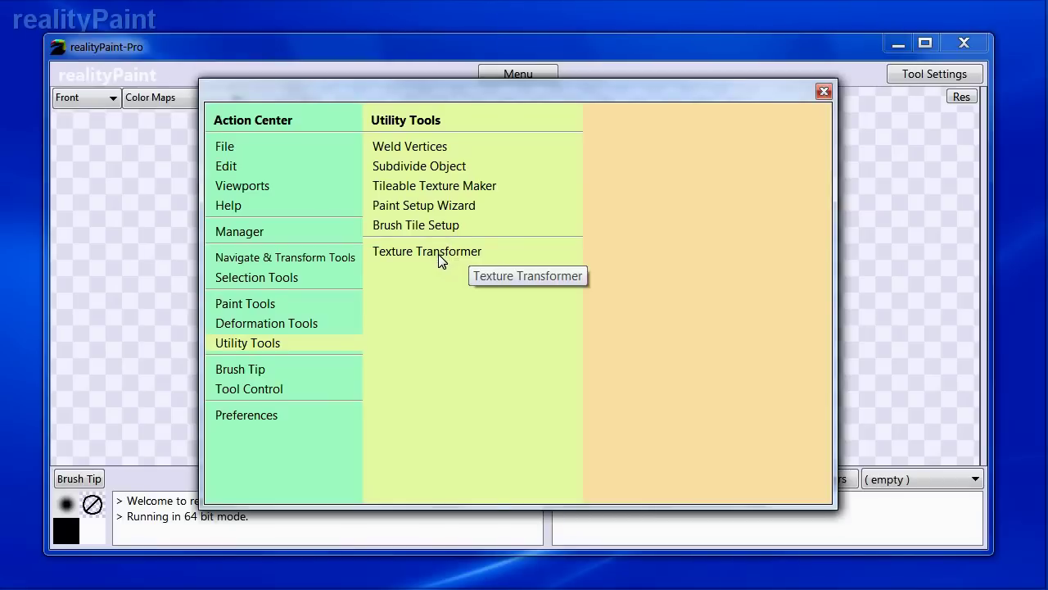
{"action": "mouse_move", "coordinate": [304, 237]}
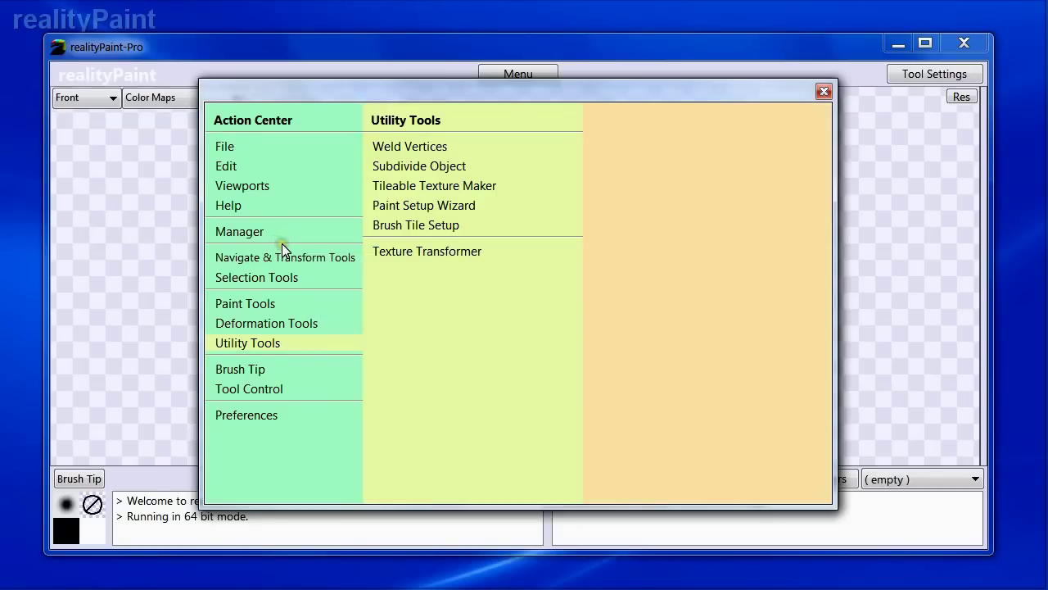
{"action": "mouse_move", "coordinate": [232, 234]}
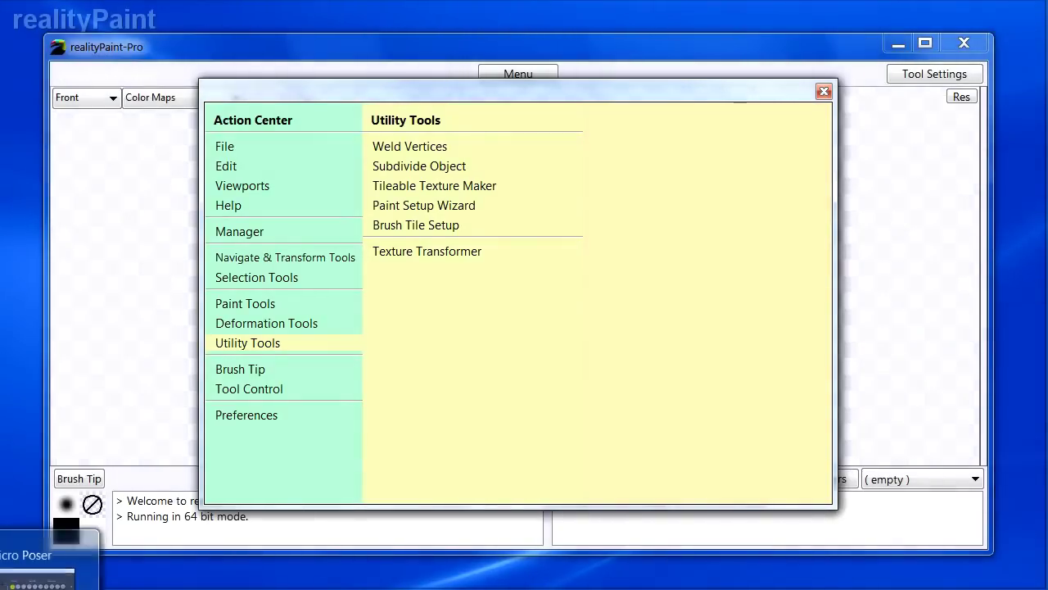
Step: Switch to Smith Micro Poser and examine the Electra-V4 figure's upper body and face from several angles
{"action": "left_click", "coordinate": [37, 578]}
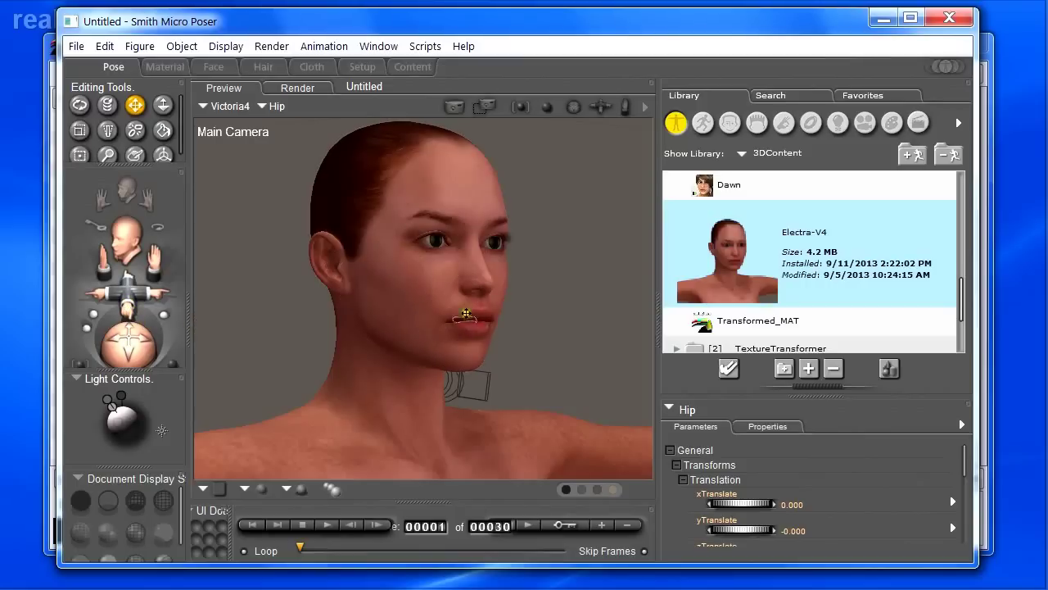
{"action": "left_click_drag", "start_coordinate": [157, 311], "coordinate": [153, 311]}
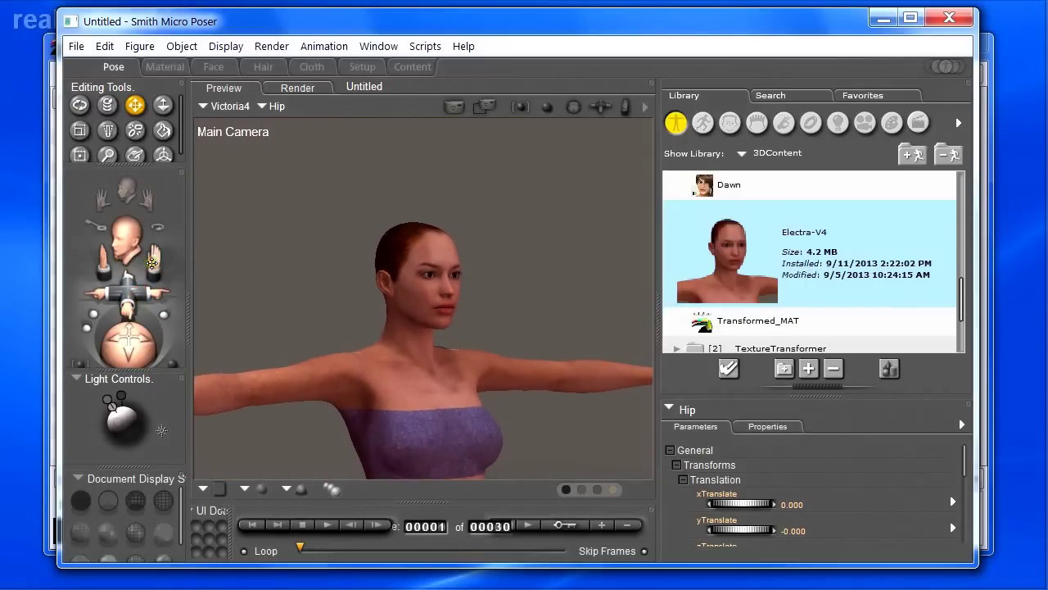
{"action": "left_click_drag", "start_coordinate": [158, 232], "coordinate": [161, 223]}
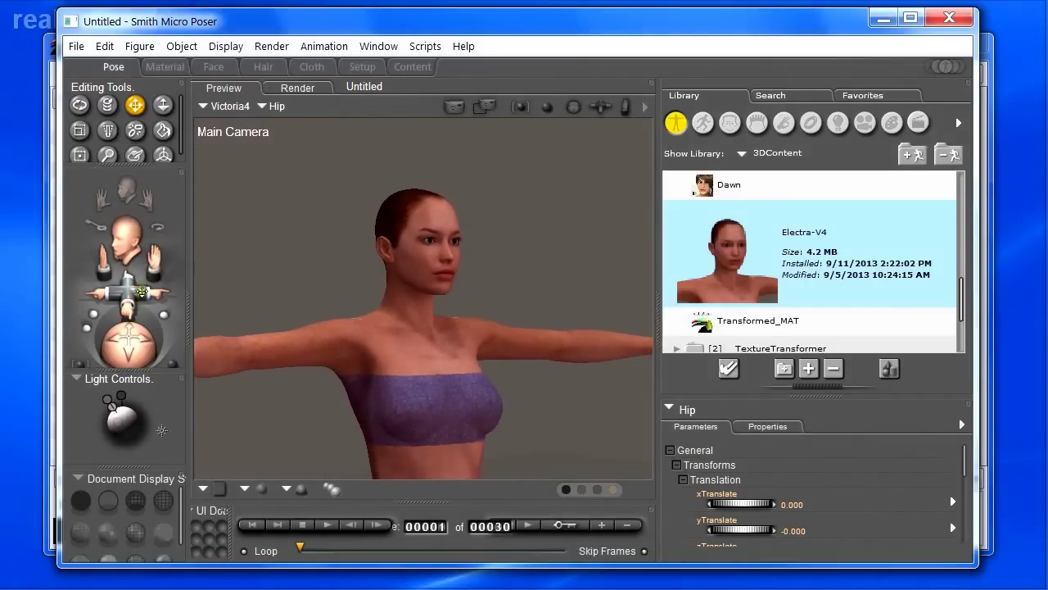
{"action": "left_click_drag", "start_coordinate": [155, 248], "coordinate": [129, 292]}
{"action": "left_click_drag", "start_coordinate": [152, 247], "coordinate": [155, 252]}
{"action": "left_click_drag", "start_coordinate": [123, 342], "coordinate": [139, 344]}
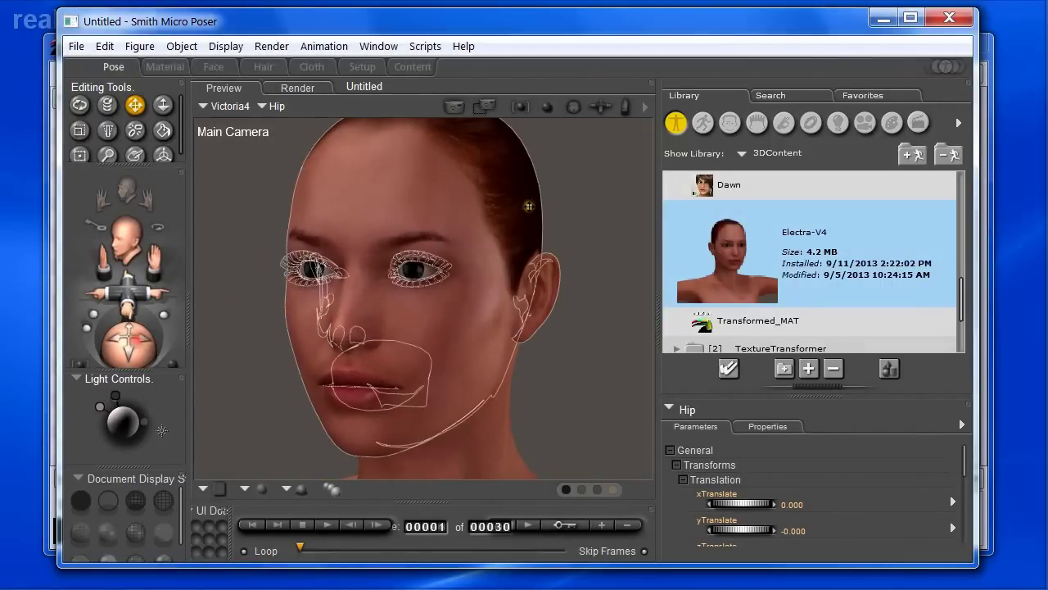
Step: Examine the advanced shader nodes of the figure's 1_SkinFace material, and return to the posing view
{"action": "left_click", "coordinate": [168, 68]}
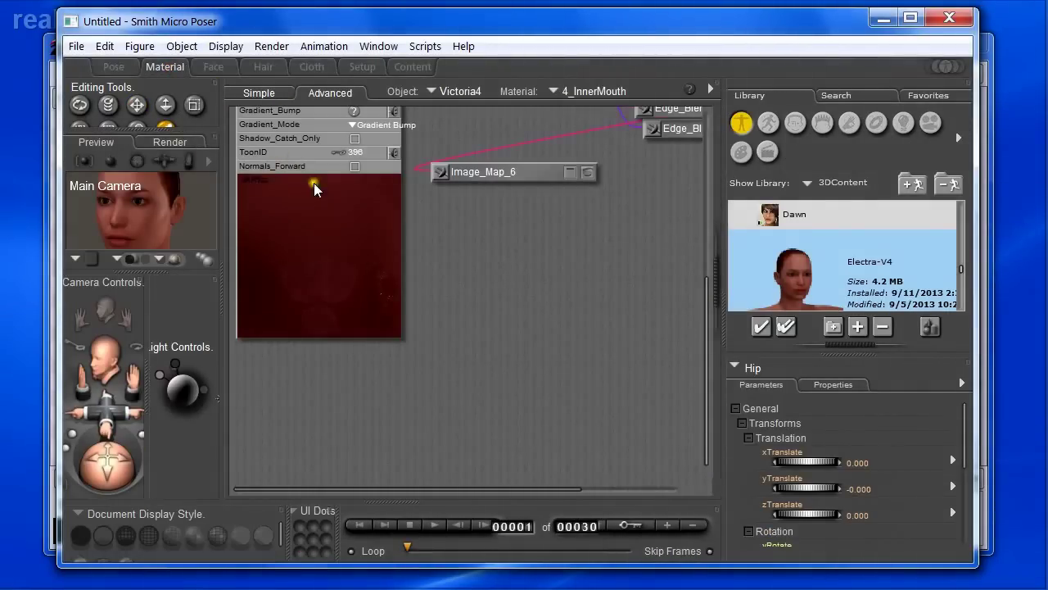
{"action": "left_click_drag", "start_coordinate": [706, 289], "coordinate": [733, 96]}
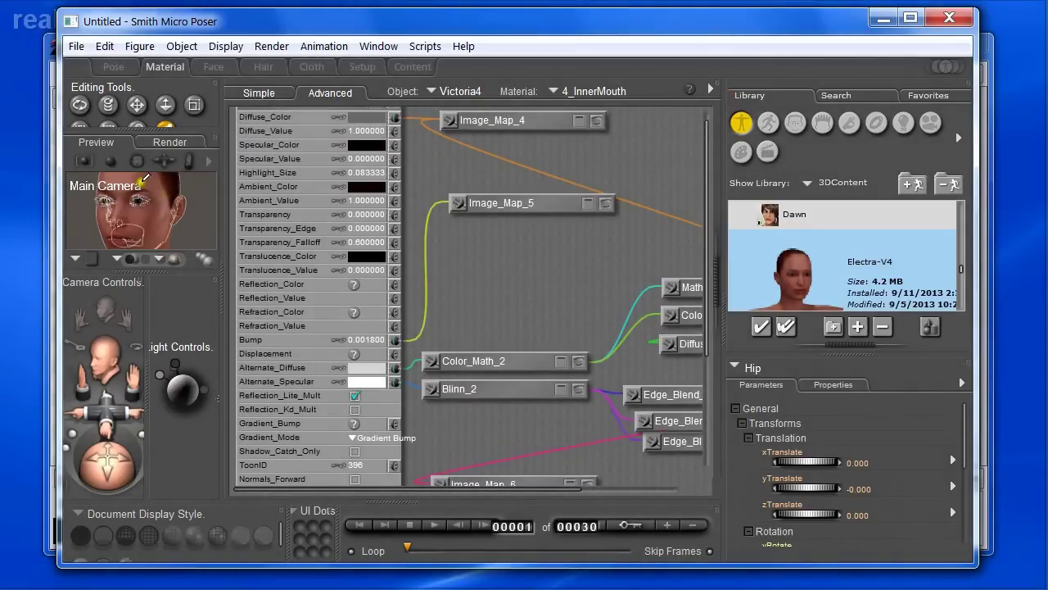
{"action": "left_click", "coordinate": [144, 177]}
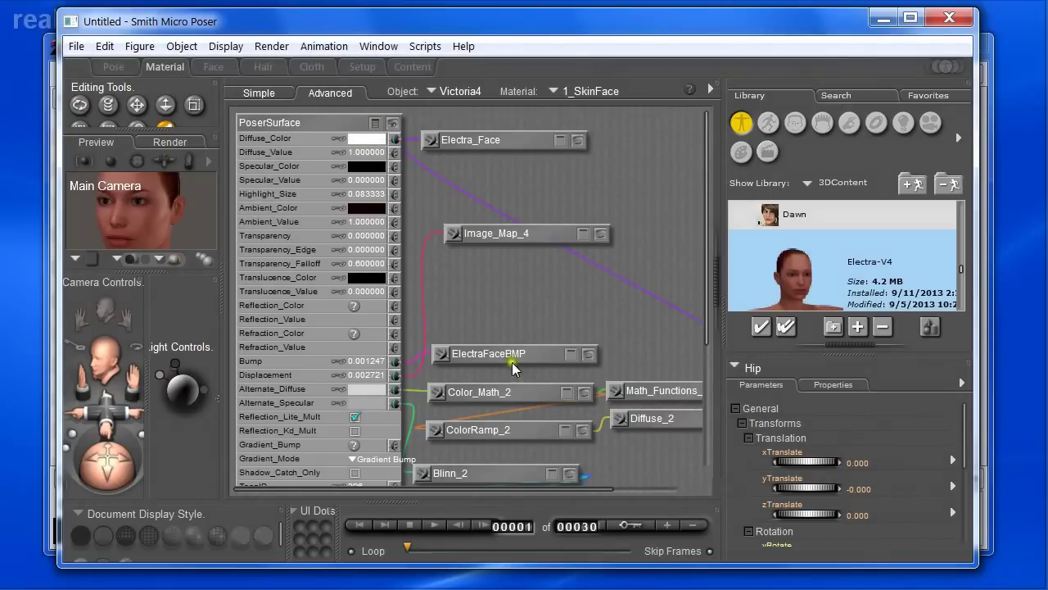
{"action": "left_click", "coordinate": [136, 101]}
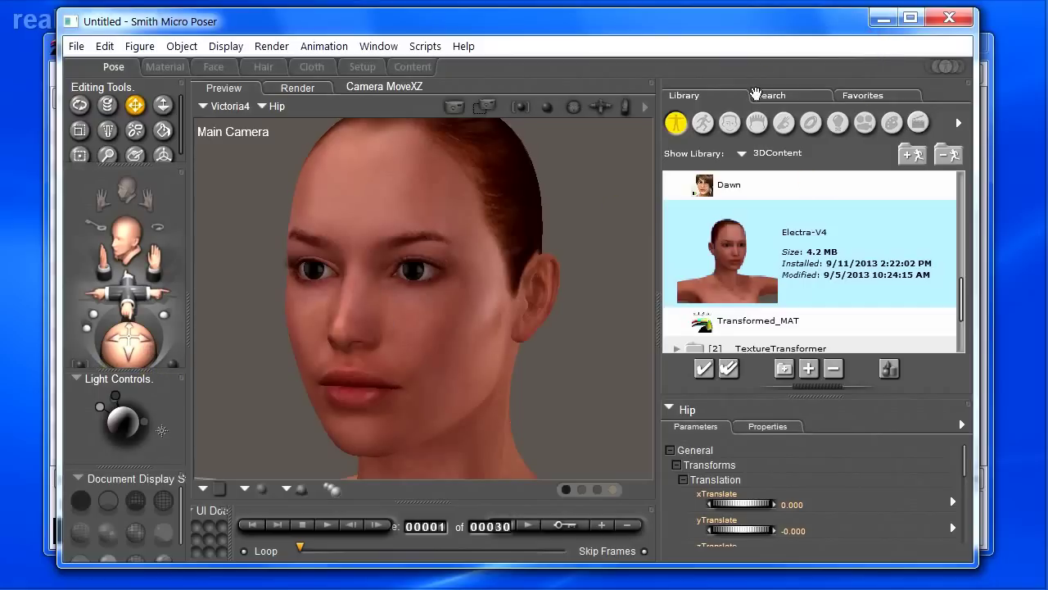
Step: View the figure's head from the opposite side, then minimize Poser to return to realityPaint-Pro
{"action": "mouse_move", "coordinate": [141, 297]}
{"action": "left_mouse_down"}
{"action": "mouse_move", "coordinate": [135, 288]}
{"action": "mouse_move", "coordinate": [158, 331]}
{"action": "mouse_move", "coordinate": [126, 291]}
{"action": "left_mouse_up"}
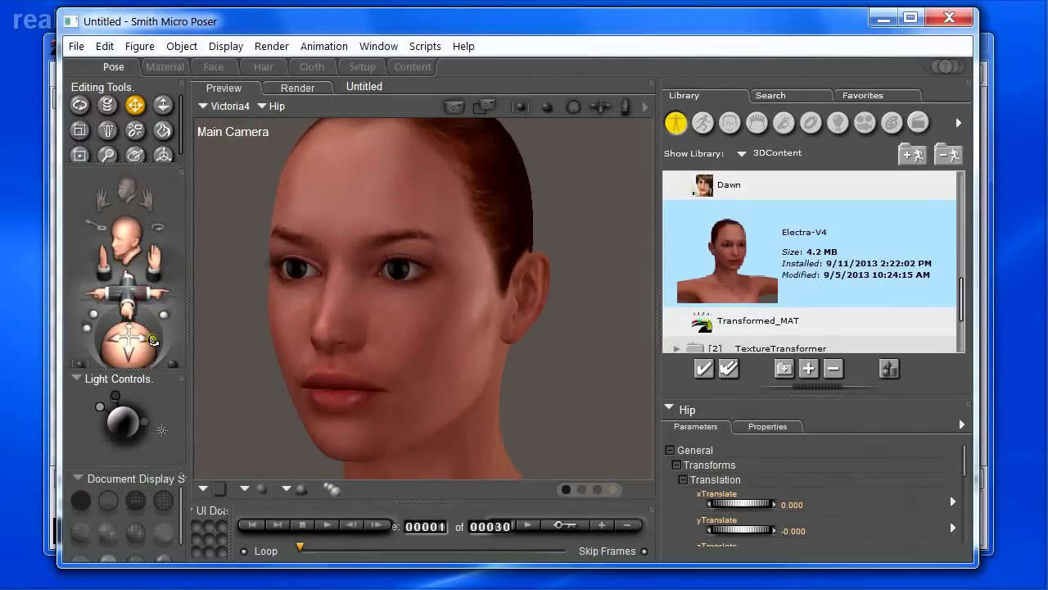
{"action": "left_click_drag", "start_coordinate": [131, 331], "coordinate": [153, 349]}
{"action": "mouse_move", "coordinate": [127, 289]}
{"action": "left_mouse_down"}
{"action": "mouse_move", "coordinate": [139, 326]}
{"action": "mouse_move", "coordinate": [129, 291]}
{"action": "left_mouse_up"}
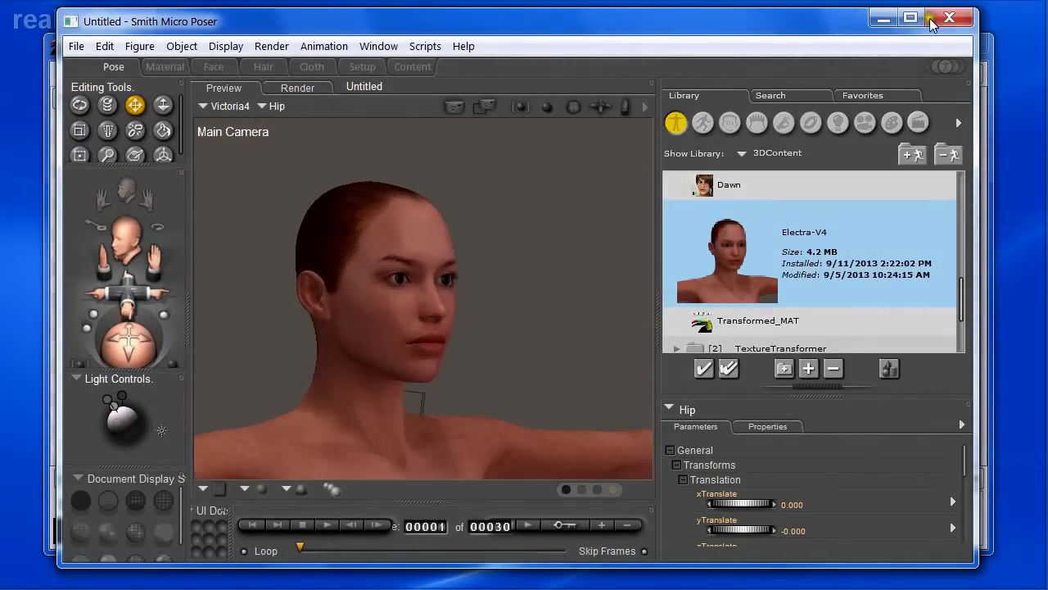
{"action": "left_click", "coordinate": [884, 18]}
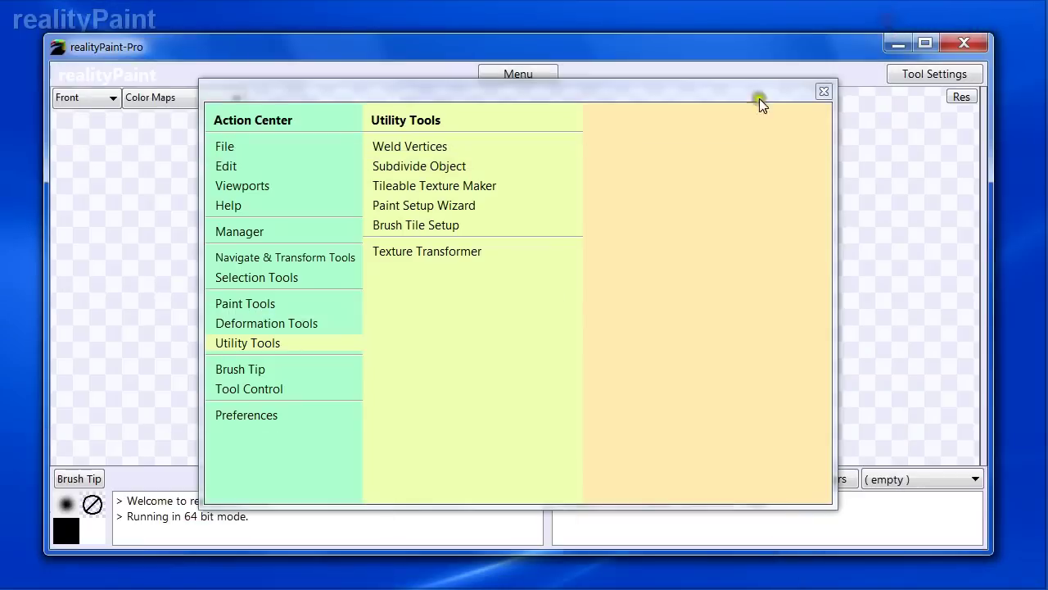
Step: Start the Texture Transformer and set Electra-V4.cr2 as the source character to convert textures from
{"action": "left_click", "coordinate": [418, 254]}
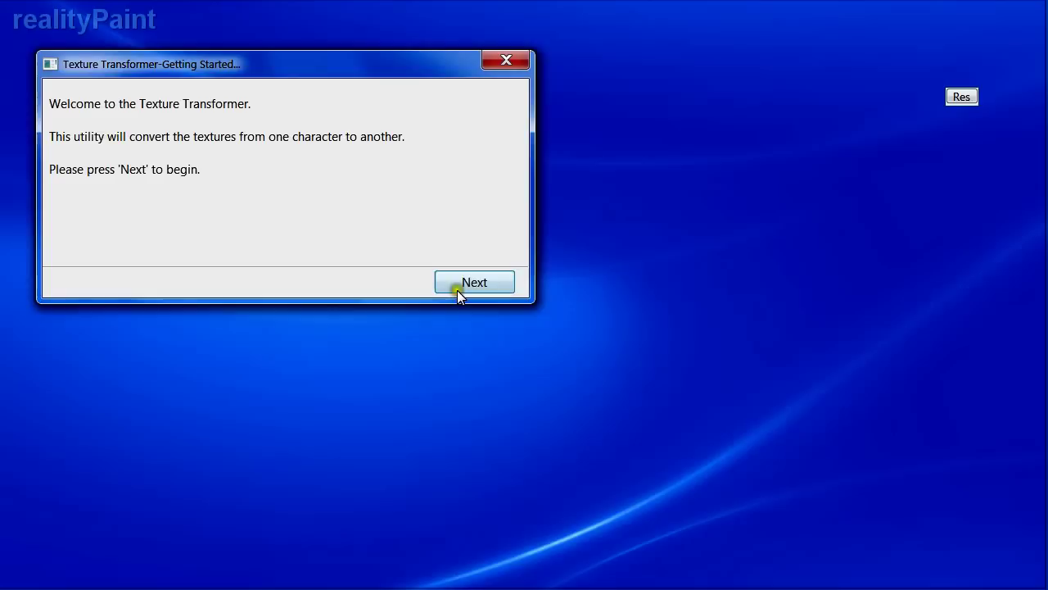
{"action": "left_click", "coordinate": [474, 283]}
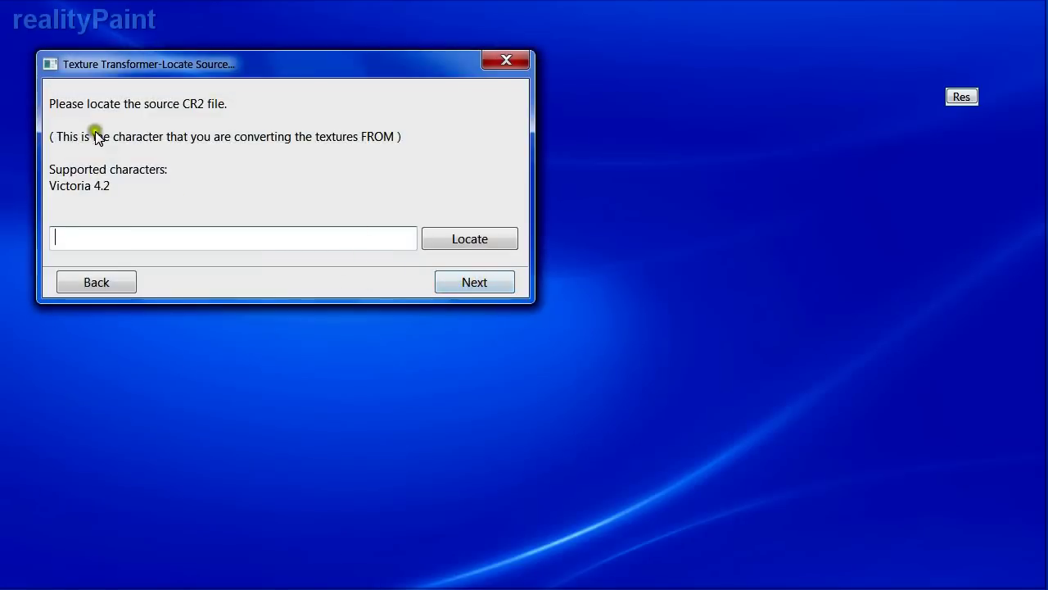
{"action": "left_click", "coordinate": [483, 241]}
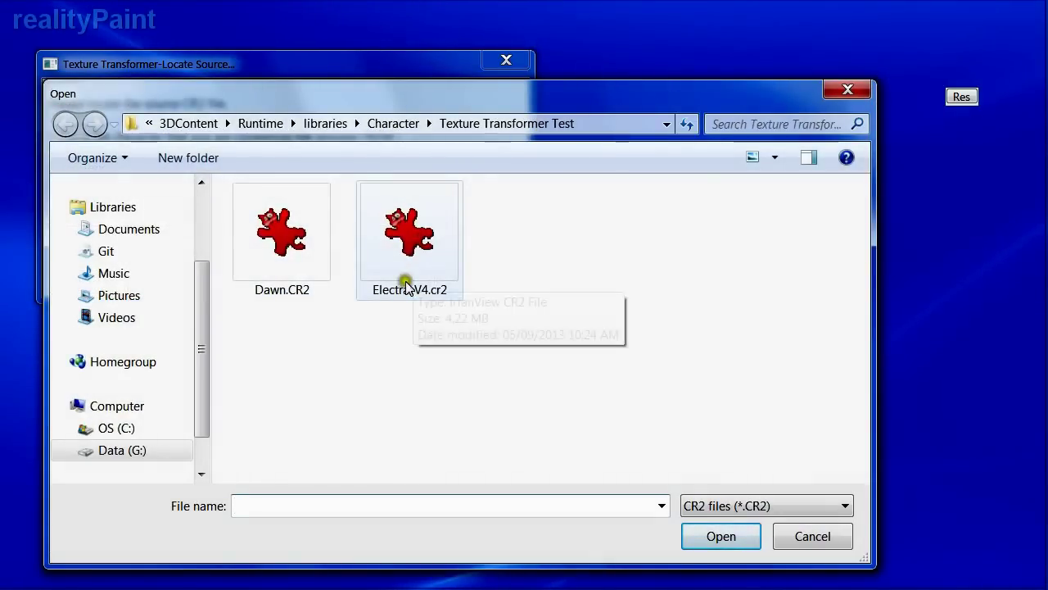
{"action": "left_click", "coordinate": [391, 221]}
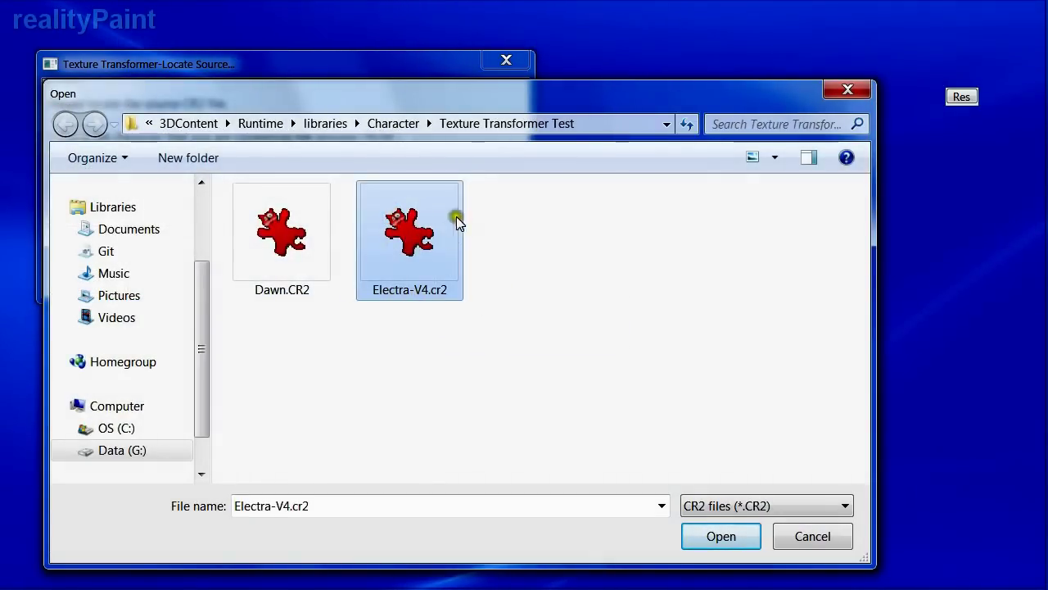
{"action": "left_click", "coordinate": [714, 536]}
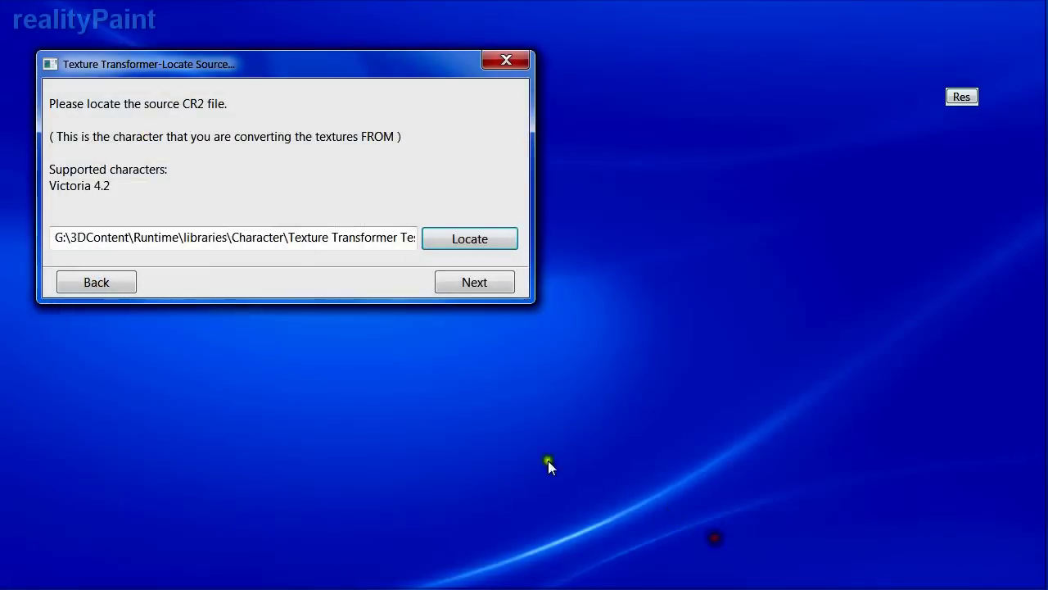
{"action": "left_click", "coordinate": [485, 287]}
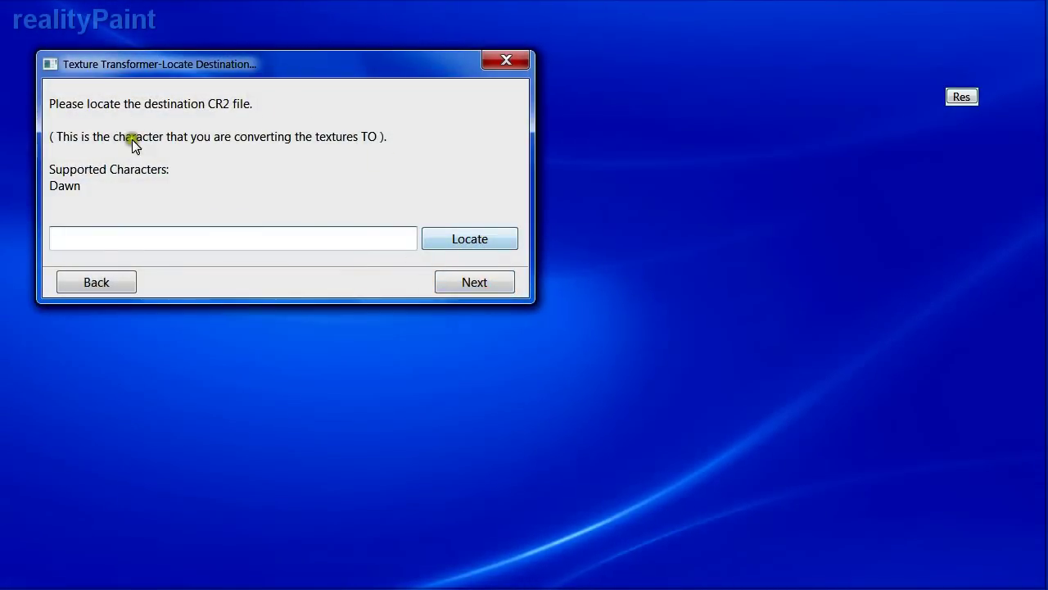
Step: Set Dawn.CR2 as the destination character to convert the textures to
{"action": "left_click", "coordinate": [474, 241]}
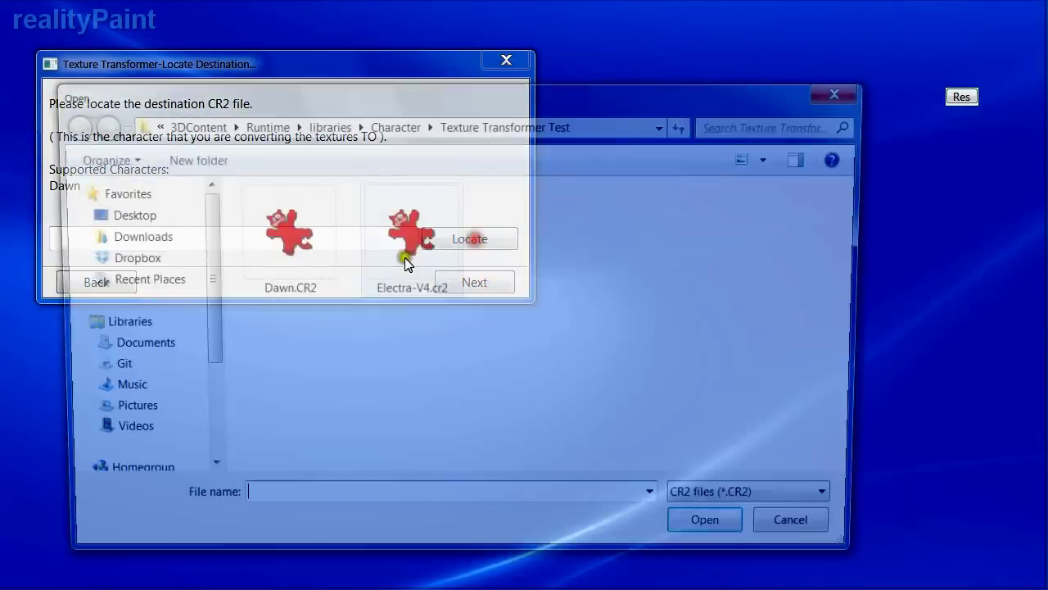
{"action": "left_click", "coordinate": [331, 257]}
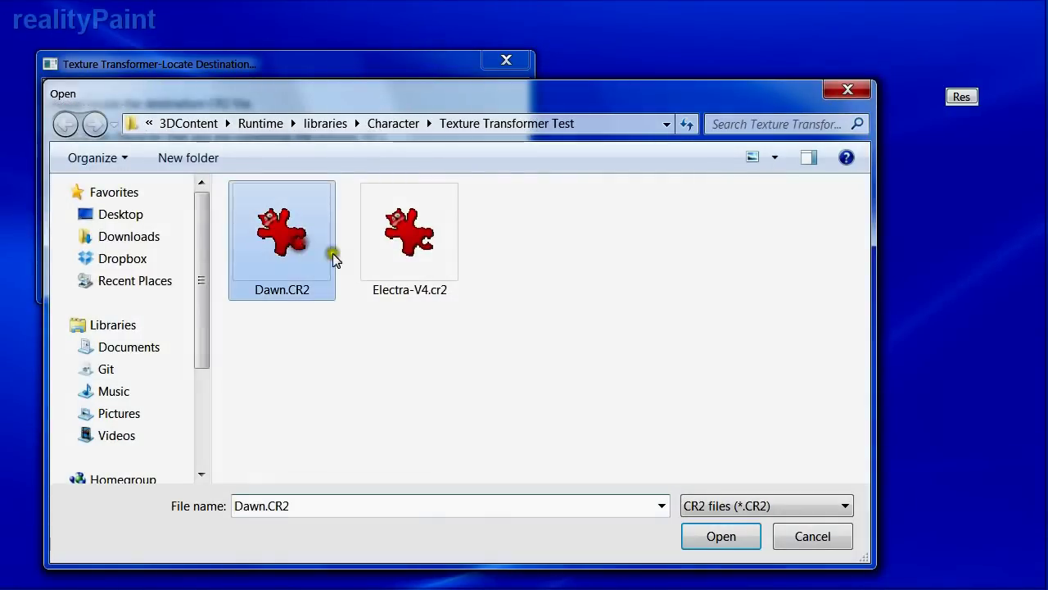
{"action": "left_click", "coordinate": [723, 536]}
{"action": "left_click", "coordinate": [474, 281]}
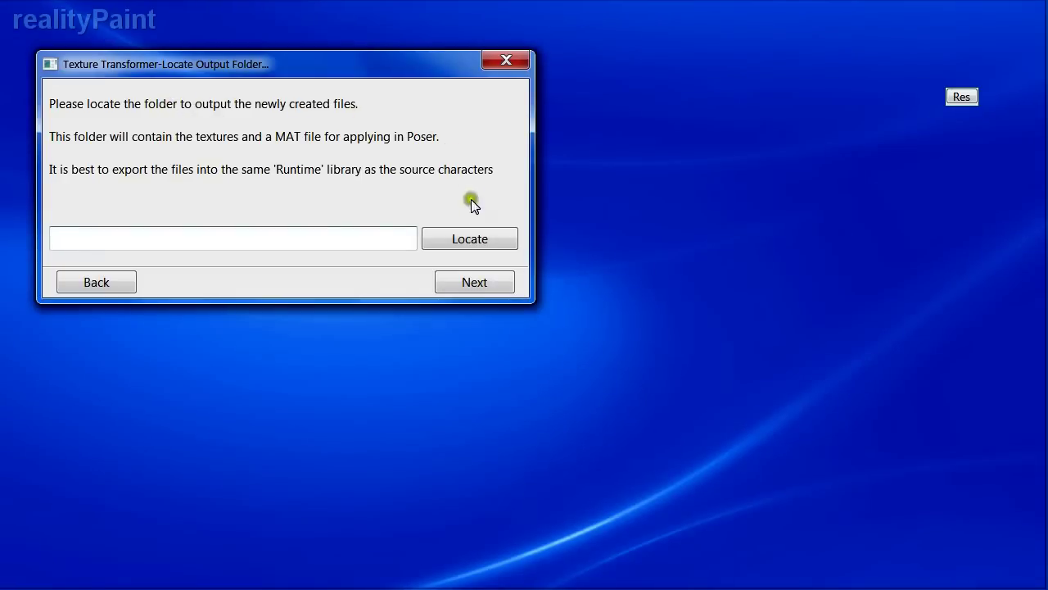
Step: Set the Texture Transformer Test folder in the Runtime Character library as the output folder
{"action": "left_click", "coordinate": [458, 242]}
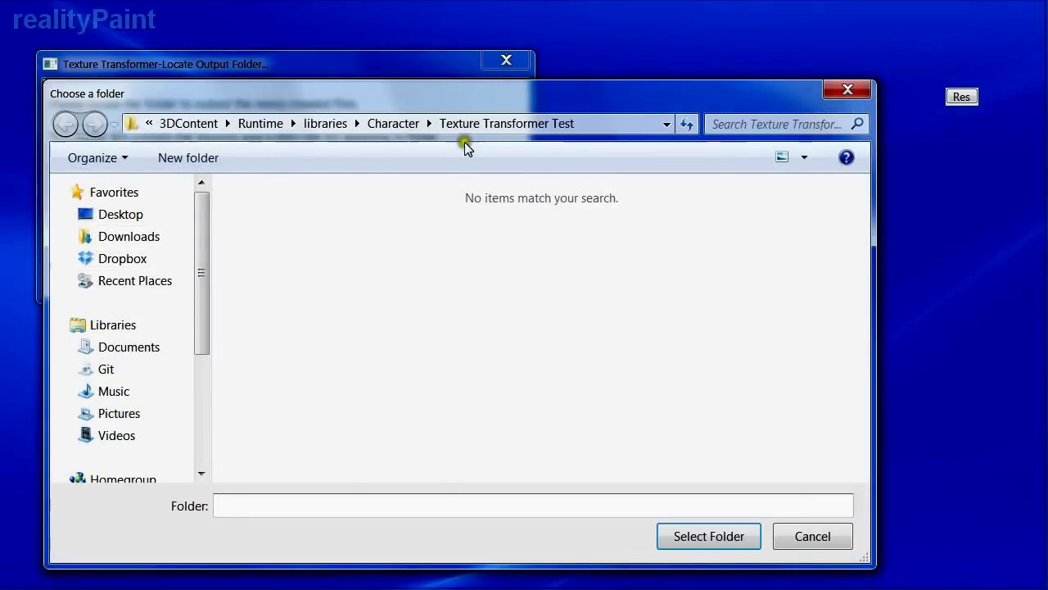
{"action": "left_click", "coordinate": [693, 537]}
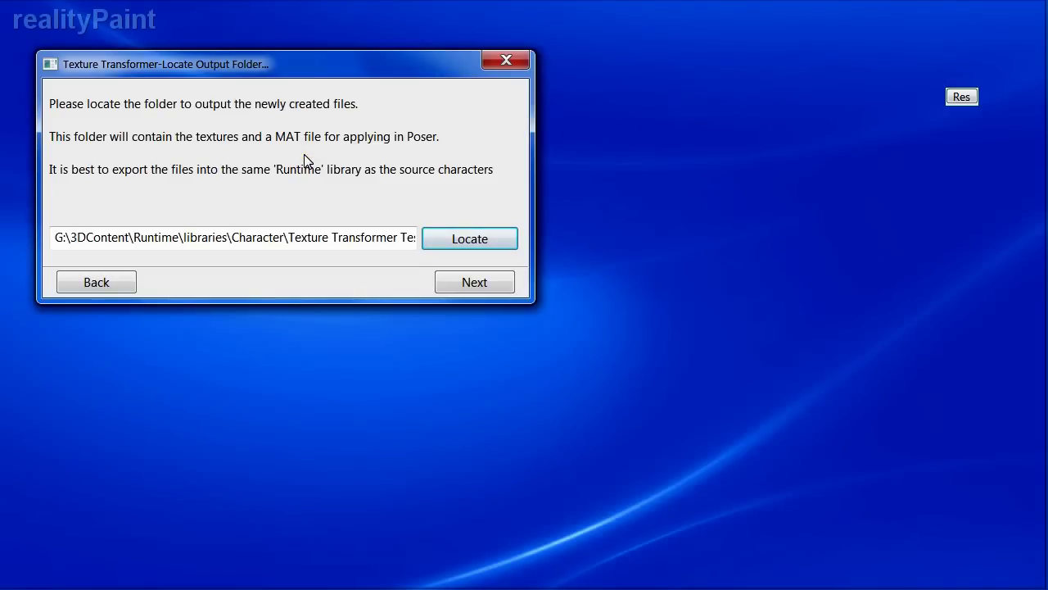
{"action": "left_click", "coordinate": [456, 282]}
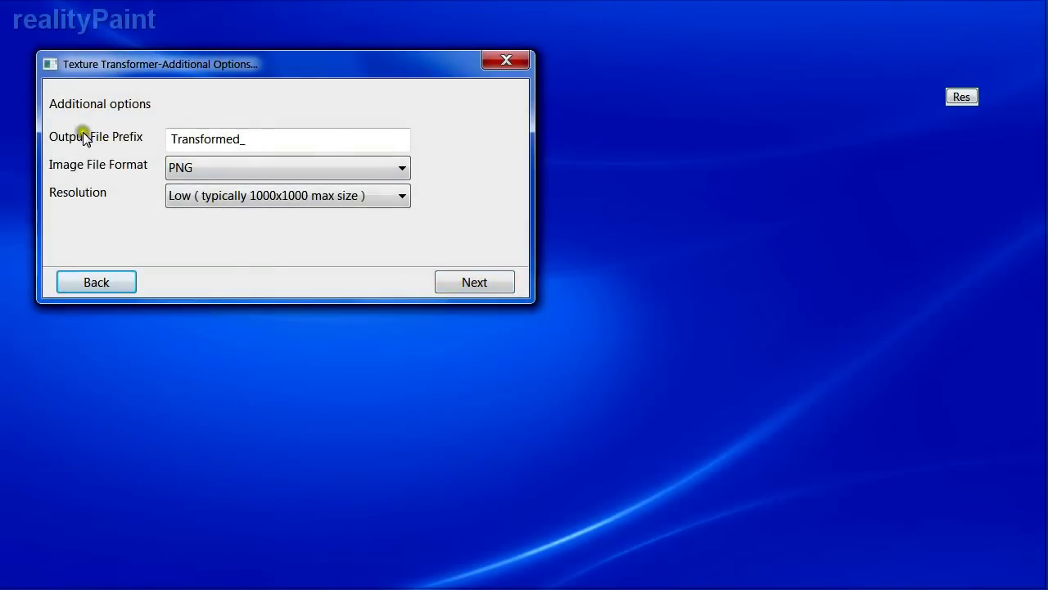
Step: Keep the Transformed_ prefix and PNG image format, and set the output resolution to High (typically 4000x4000 max size)
{"action": "left_click", "coordinate": [291, 144]}
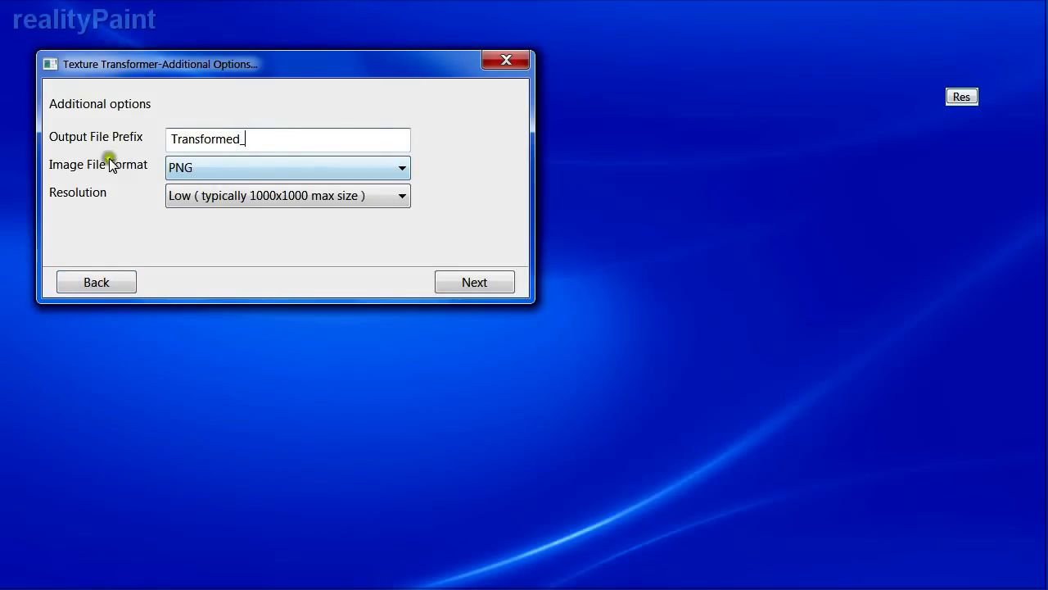
{"action": "left_click", "coordinate": [200, 167]}
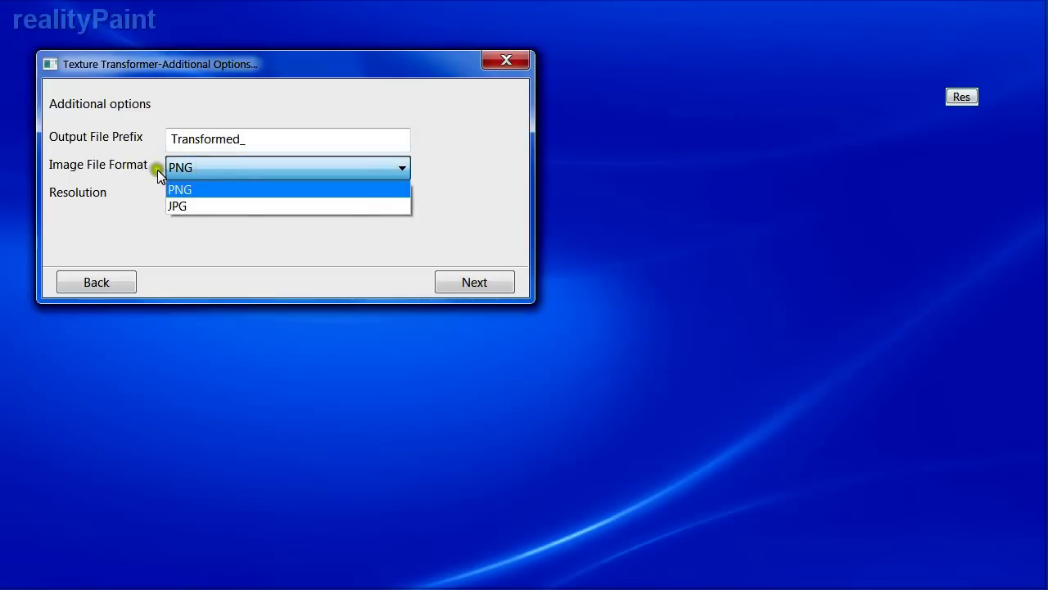
{"action": "left_click", "coordinate": [157, 170]}
{"action": "left_click", "coordinate": [218, 195]}
{"action": "left_click", "coordinate": [222, 249]}
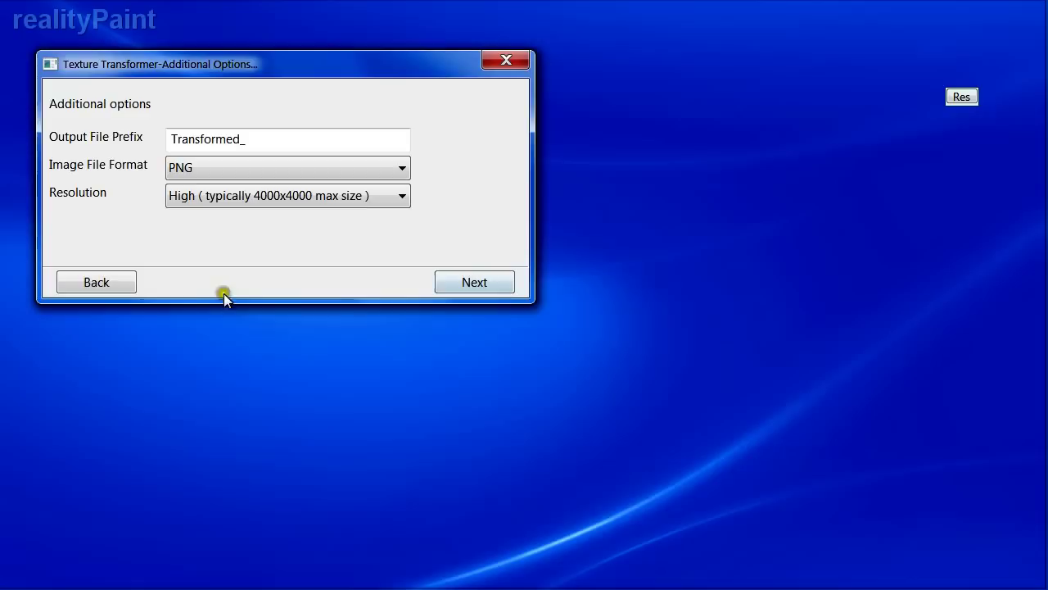
Step: Proceed to the final step, run the texture transformation and move the progress window out of the way
{"action": "left_click", "coordinate": [467, 283]}
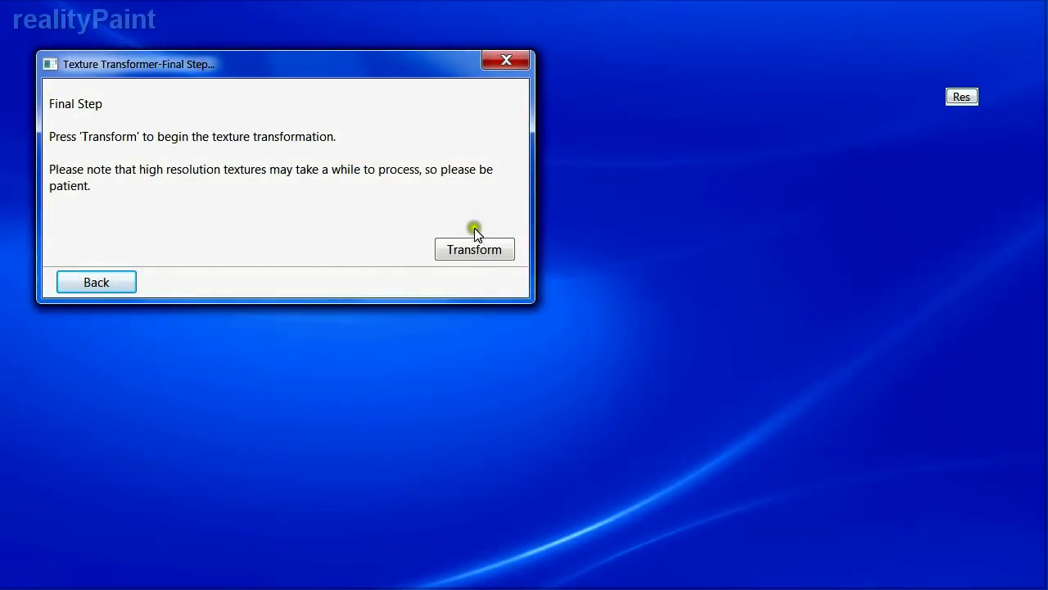
{"action": "left_click", "coordinate": [474, 250]}
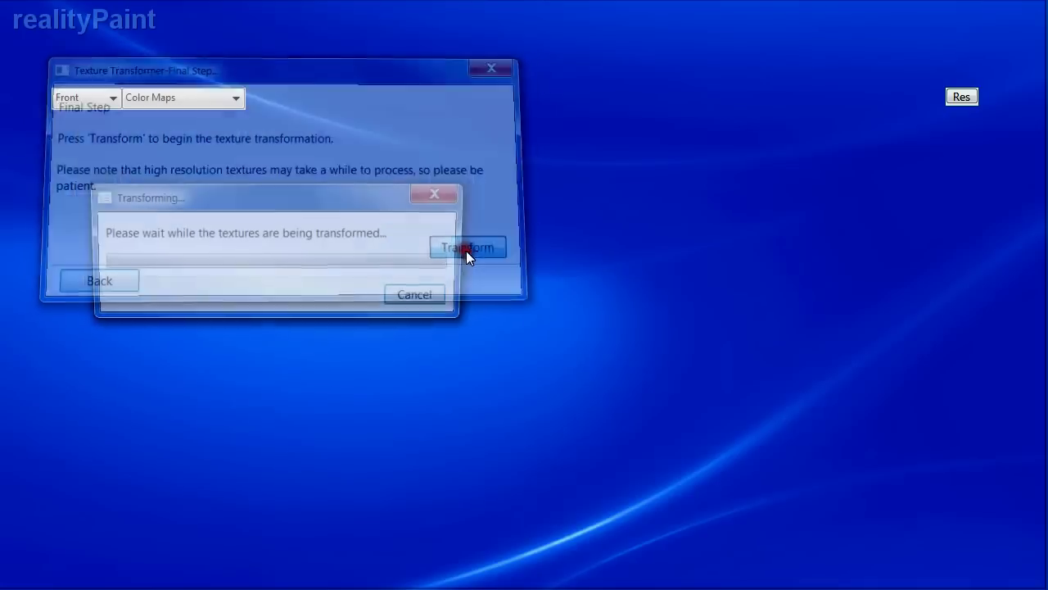
{"action": "left_click_drag", "start_coordinate": [304, 194], "coordinate": [262, 80]}
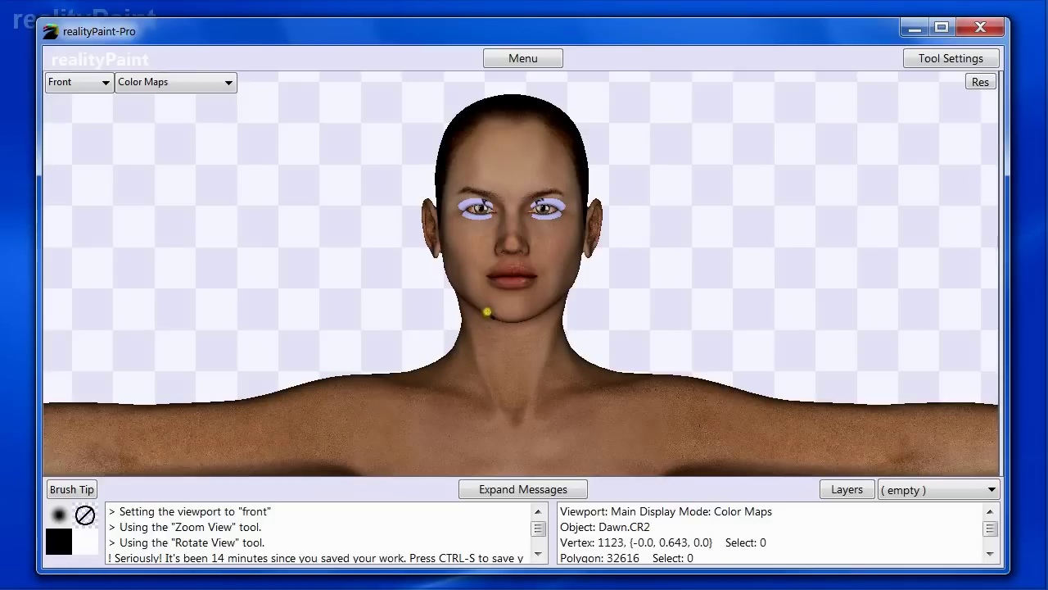
Step: Examine the seam between Dawn's face and neck from the side, close up, and turn on the Resolution Visualizer
{"action": "left_click_drag", "start_coordinate": [473, 374], "coordinate": [182, 407]}
{"action": "key", "text": "p"}
{"action": "left_click_drag", "start_coordinate": [492, 140], "coordinate": [444, 264]}
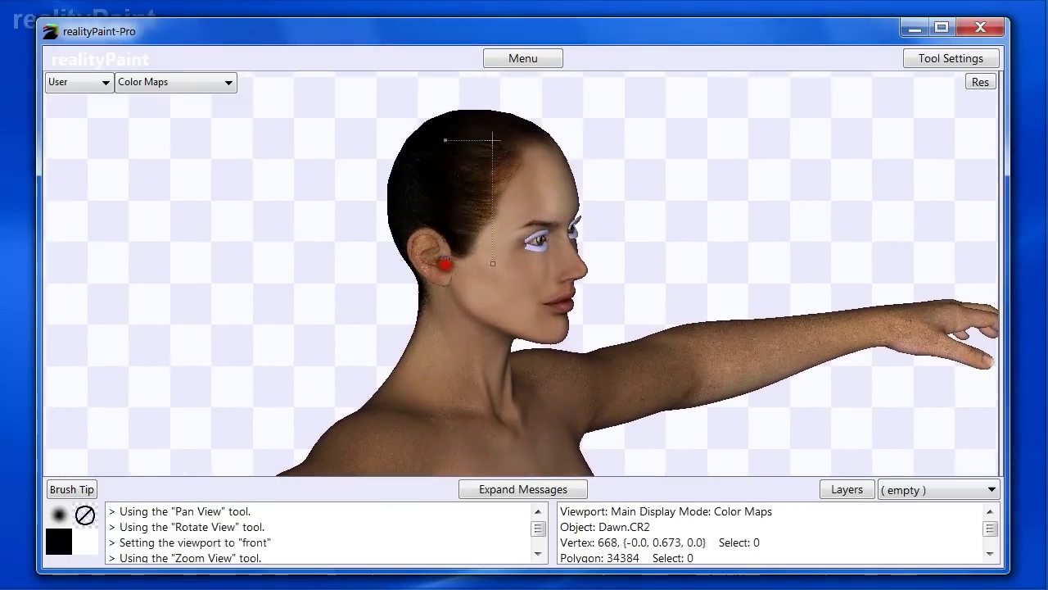
{"action": "scroll", "coordinate": [467, 283], "scroll_direction": "up", "scroll_amount": 4}
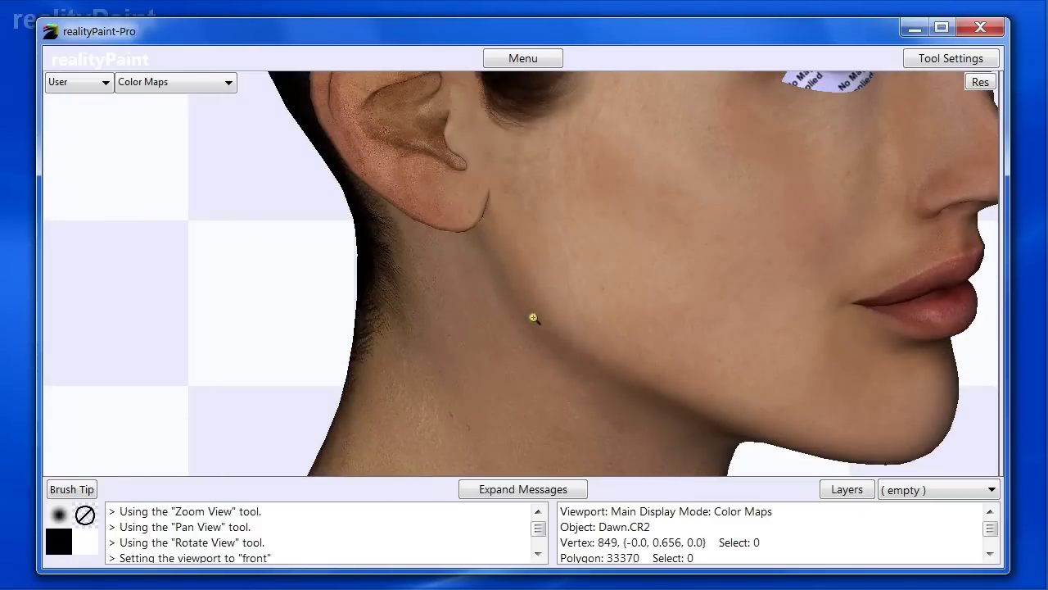
{"action": "key", "text": "r"}
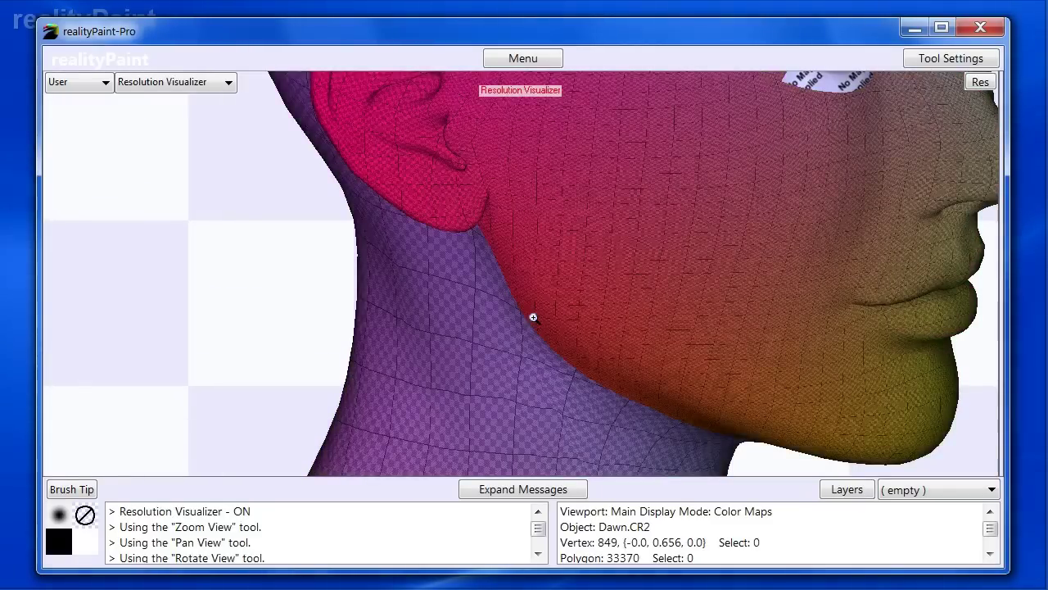
Step: Examine the seam between Dawn's face and neck below the ear close up, with the Resolution Visualizer on and off
{"action": "left_click_drag", "start_coordinate": [384, 206], "coordinate": [659, 421]}
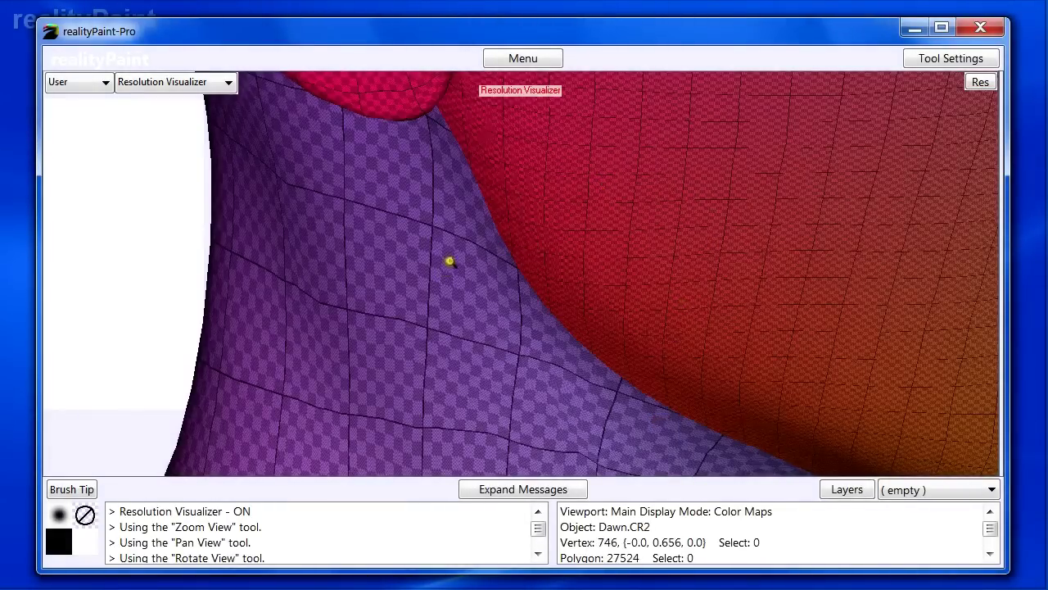
{"action": "scroll", "coordinate": [503, 171], "scroll_direction": "up", "scroll_amount": 2}
{"action": "left_click_drag", "start_coordinate": [412, 135], "coordinate": [610, 290]}
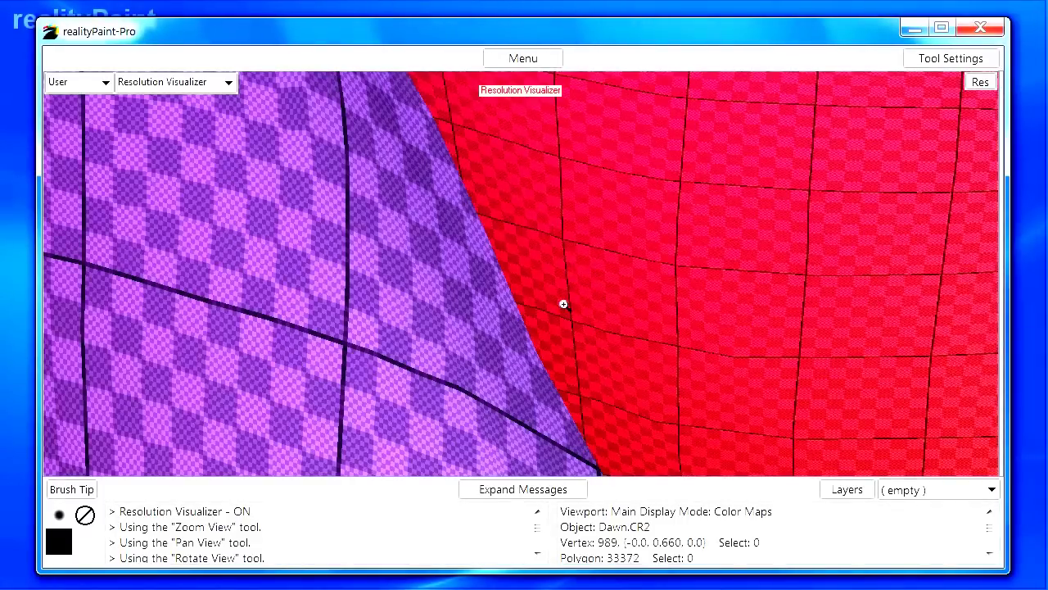
{"action": "key", "text": "r"}
{"action": "key", "text": "r"}
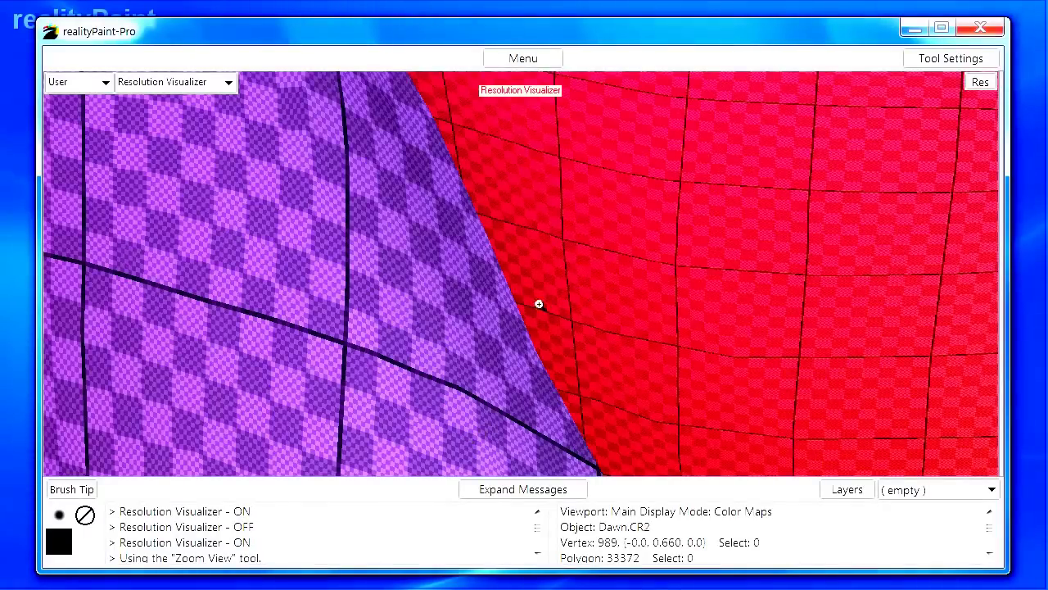
{"action": "key", "text": "r"}
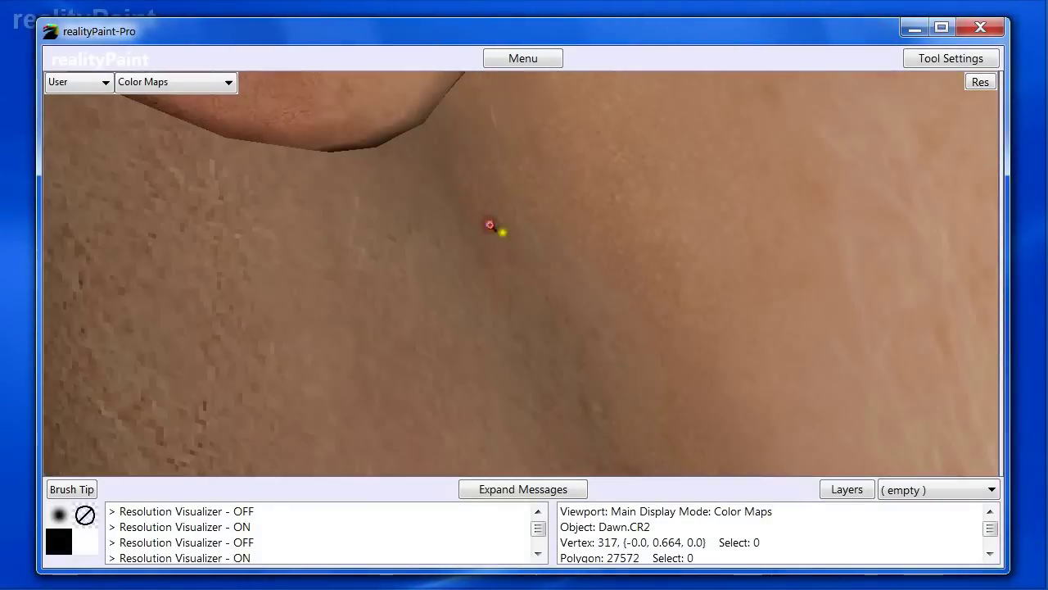
Step: Examine the seam between Dawn's right shoulder and chest in the front view, with the Resolution Visualizer on and off
{"action": "scroll", "coordinate": [524, 246], "scroll_direction": "down", "scroll_amount": 3}
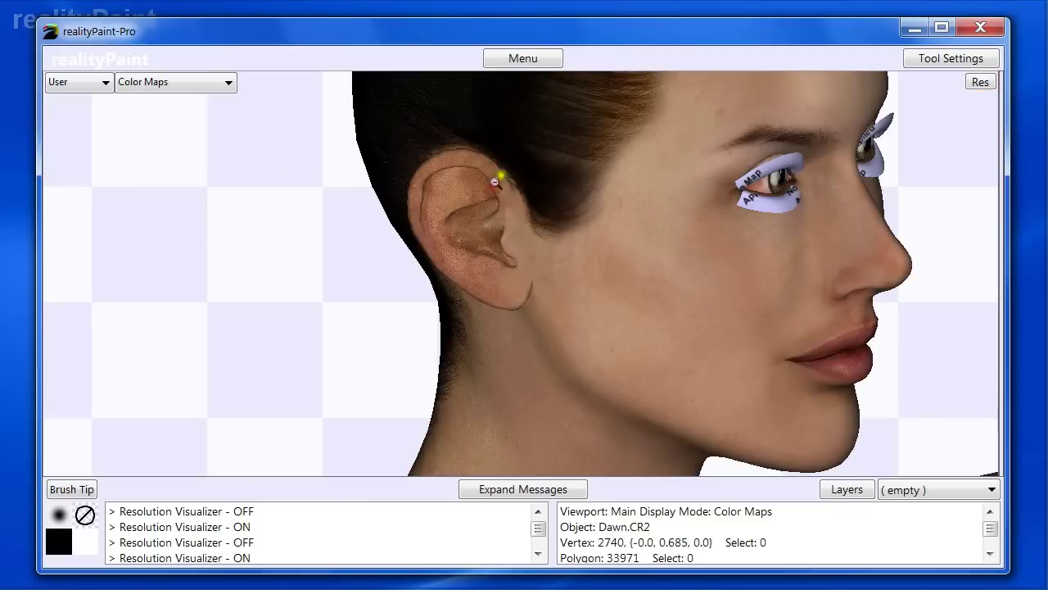
{"action": "scroll", "coordinate": [526, 139], "scroll_direction": "up", "scroll_amount": 1}
{"action": "scroll", "coordinate": [508, 336], "scroll_direction": "down", "scroll_amount": 3}
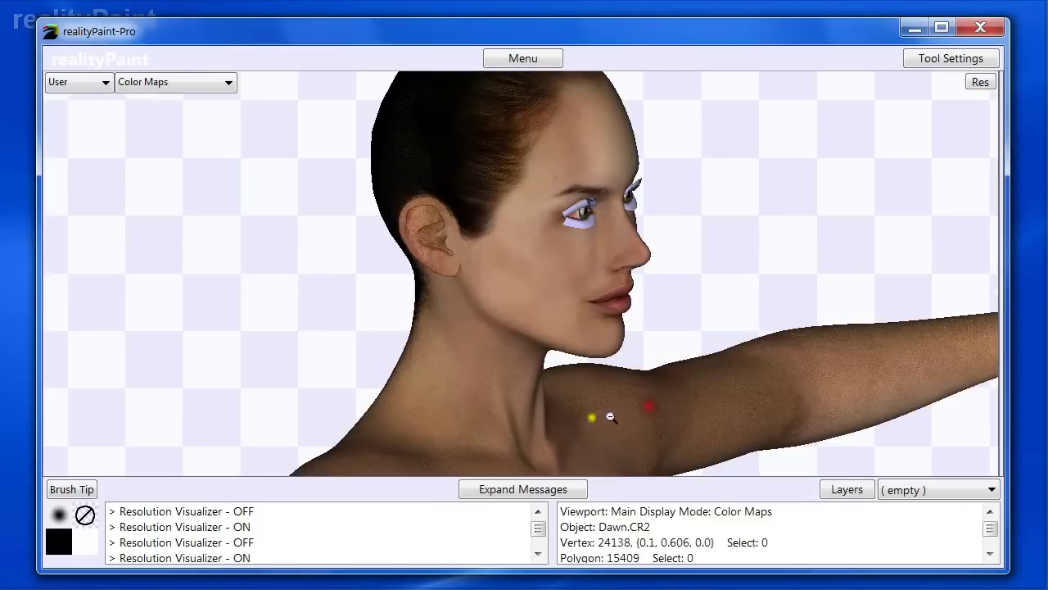
{"action": "scroll", "coordinate": [544, 292], "scroll_direction": "up", "scroll_amount": 4}
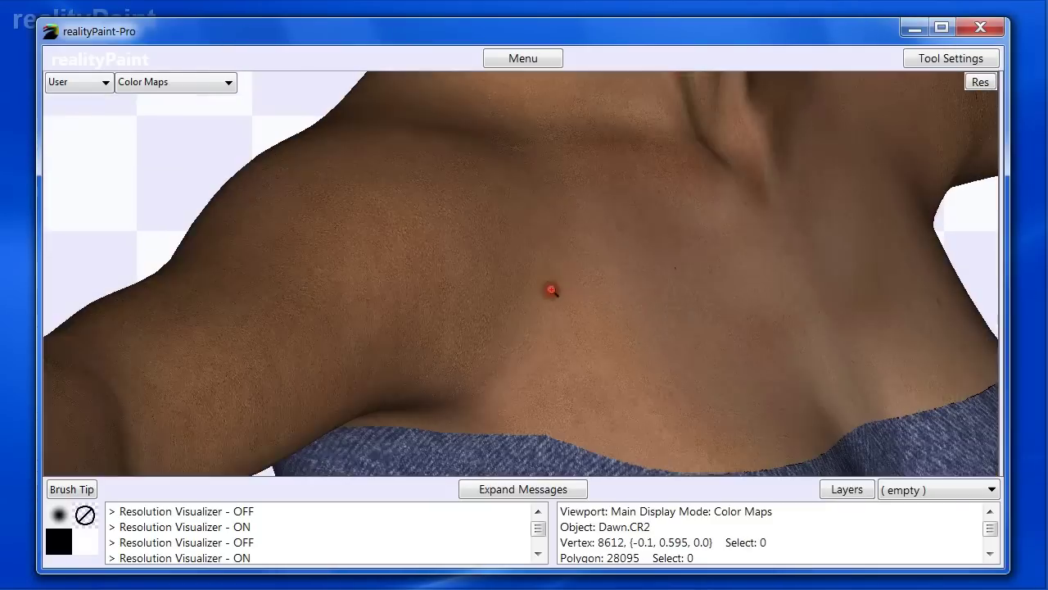
{"action": "key", "text": "f"}
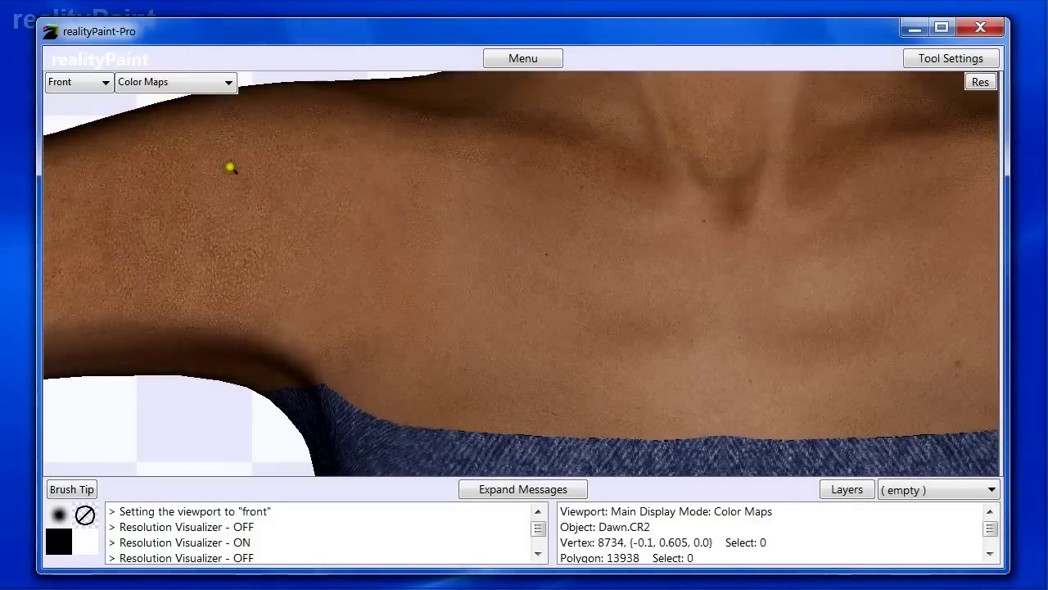
{"action": "key", "text": "r"}
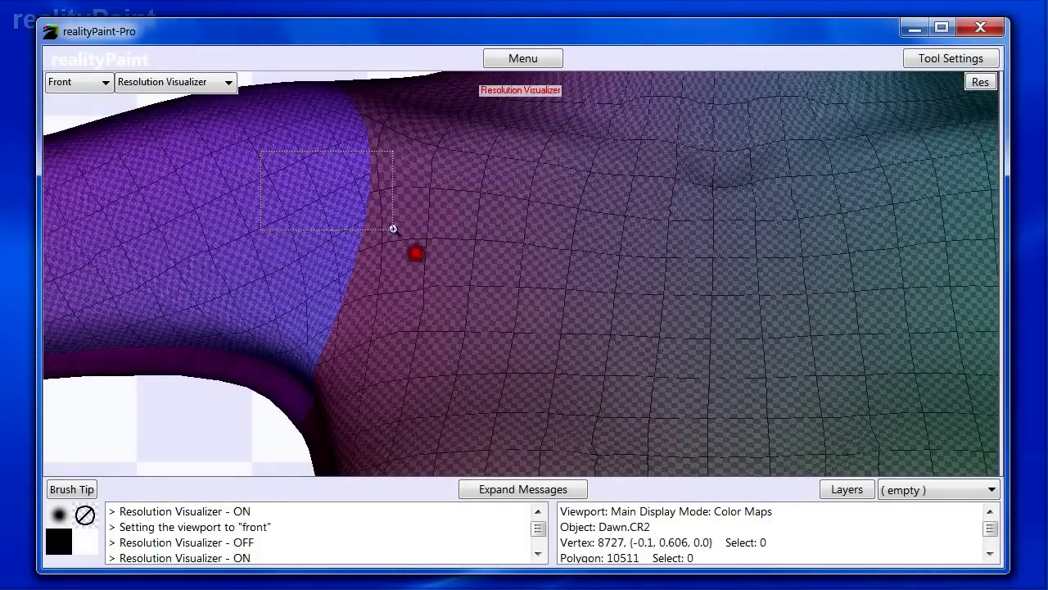
{"action": "scroll", "coordinate": [458, 294], "scroll_direction": "up", "scroll_amount": 4}
{"action": "left_click_drag", "start_coordinate": [458, 215], "coordinate": [515, 277]}
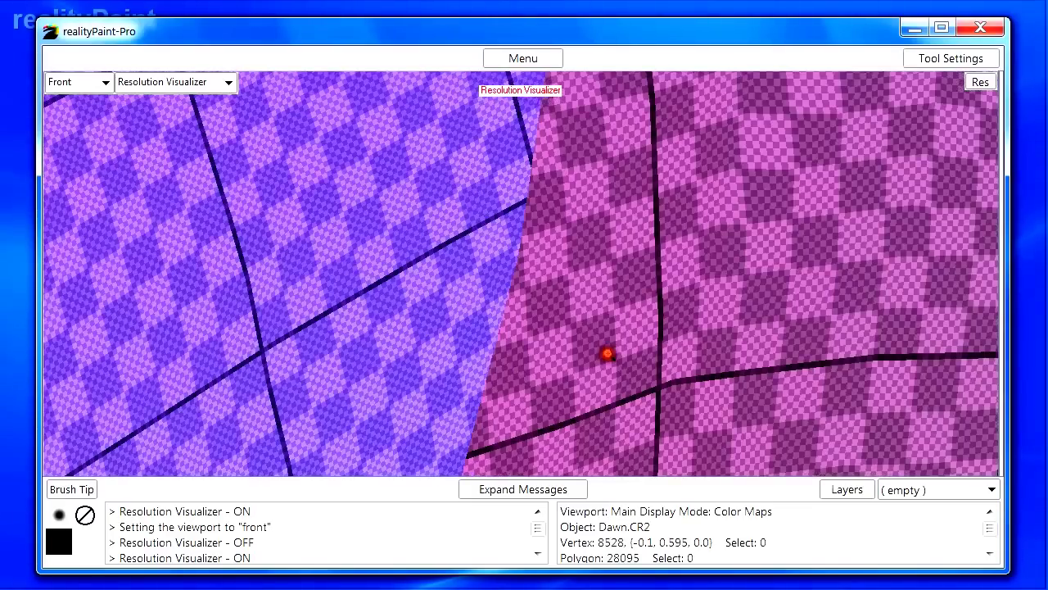
{"action": "key", "text": "r"}
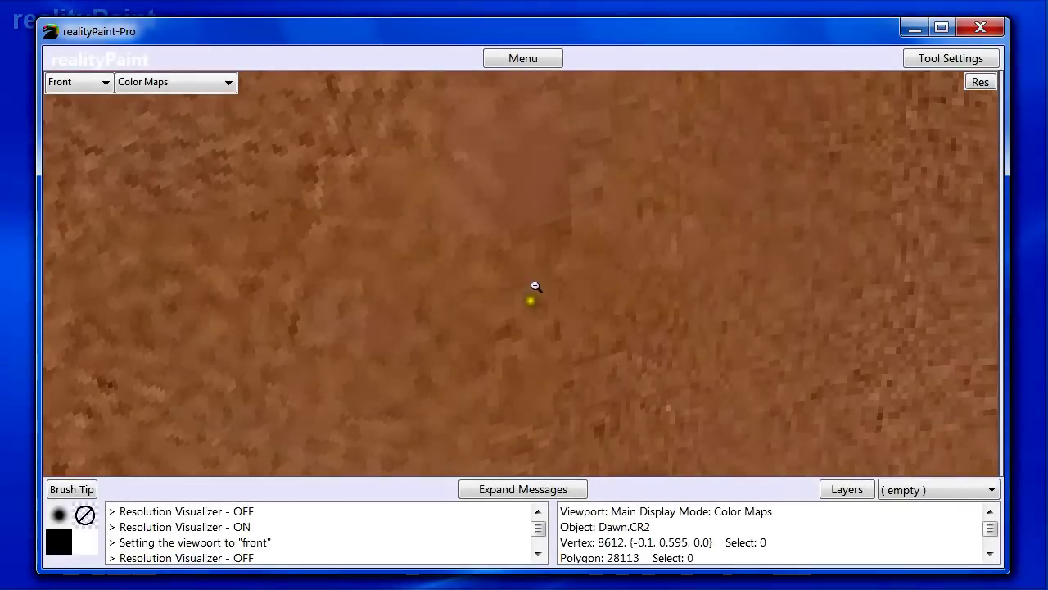
{"action": "left_click", "coordinate": [529, 305], "text": "alt"}
{"action": "scroll", "coordinate": [531, 294], "scroll_direction": "down", "scroll_amount": 3}
{"action": "scroll", "coordinate": [493, 316], "scroll_direction": "up", "scroll_amount": 2}
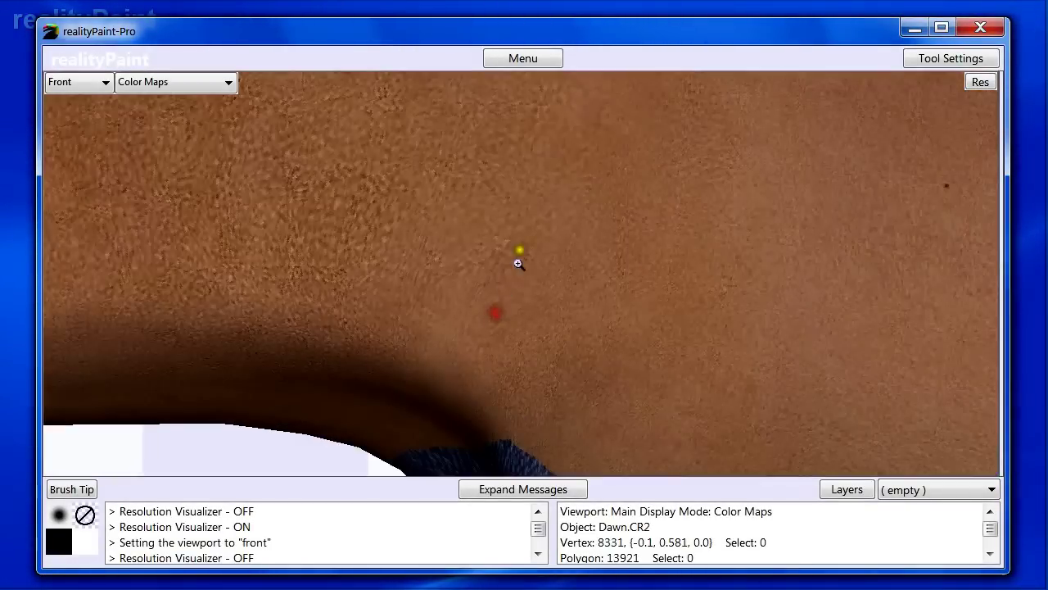
Step: Look over the transformed textures on Dawn's torso and legs from the front
{"action": "scroll", "coordinate": [502, 268], "scroll_direction": "down", "scroll_amount": 4}
{"action": "scroll", "coordinate": [543, 250], "scroll_direction": "up", "scroll_amount": 2}
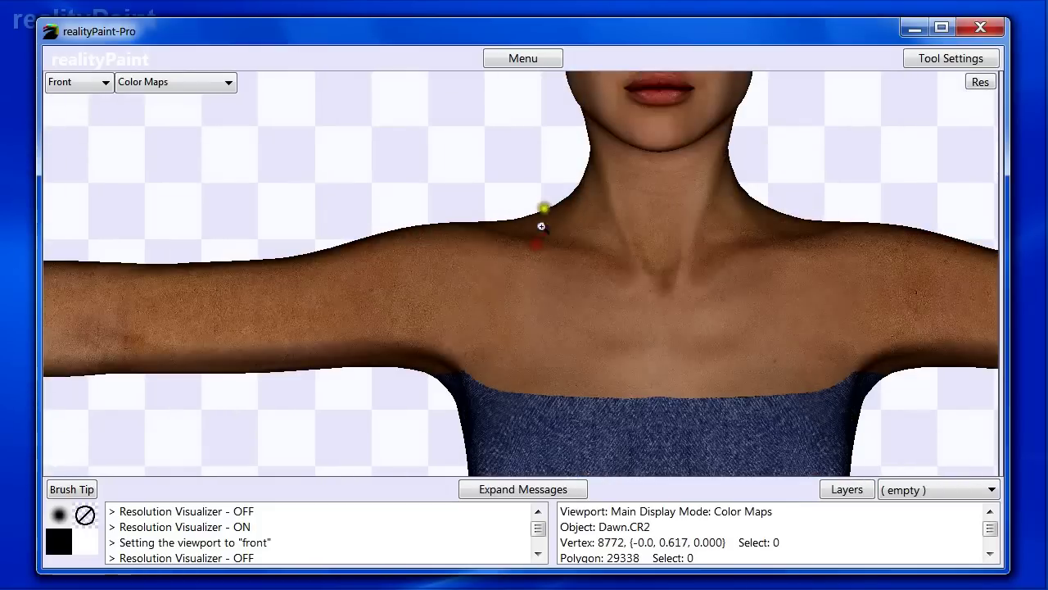
{"action": "scroll", "coordinate": [541, 222], "scroll_direction": "down", "scroll_amount": 2}
{"action": "scroll", "coordinate": [353, 303], "scroll_direction": "down", "scroll_amount": 2}
{"action": "scroll", "coordinate": [610, 335], "scroll_direction": "up", "scroll_amount": 3}
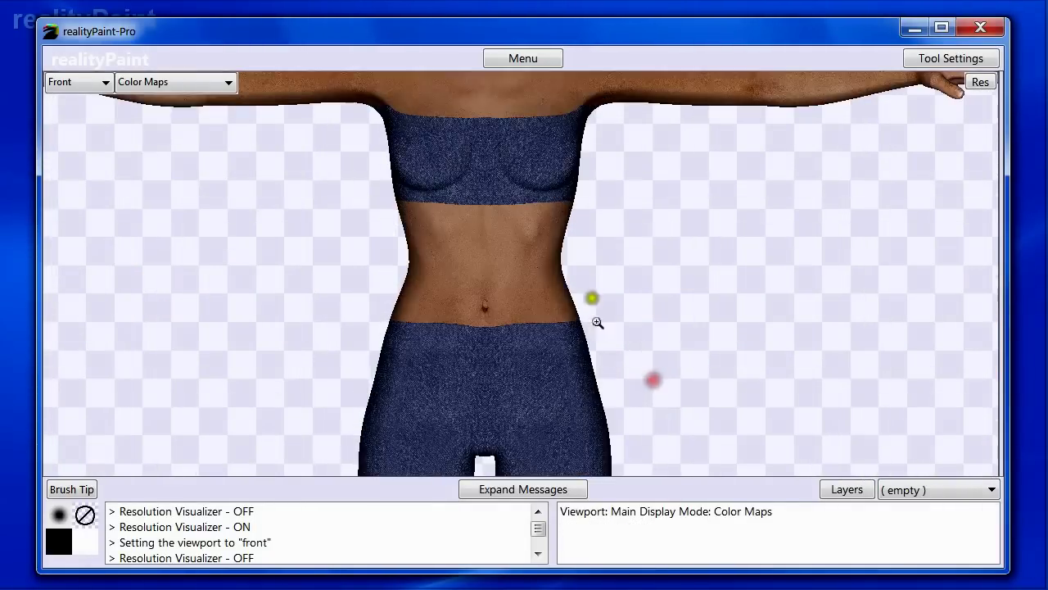
{"action": "scroll", "coordinate": [471, 239], "scroll_direction": "down", "scroll_amount": 3}
{"action": "scroll", "coordinate": [512, 385], "scroll_direction": "up", "scroll_amount": 3}
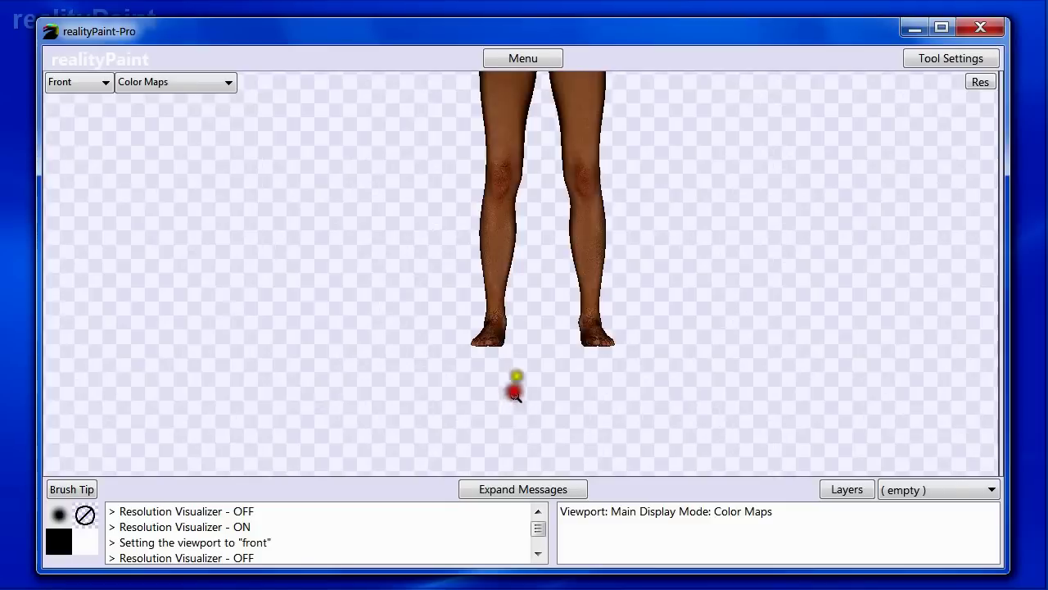
Step: Examine the skin and toenails of Dawn's right foot close up from the front and from above
{"action": "scroll", "coordinate": [454, 154], "scroll_direction": "up", "scroll_amount": 2}
{"action": "scroll", "coordinate": [606, 348], "scroll_direction": "up", "scroll_amount": 2}
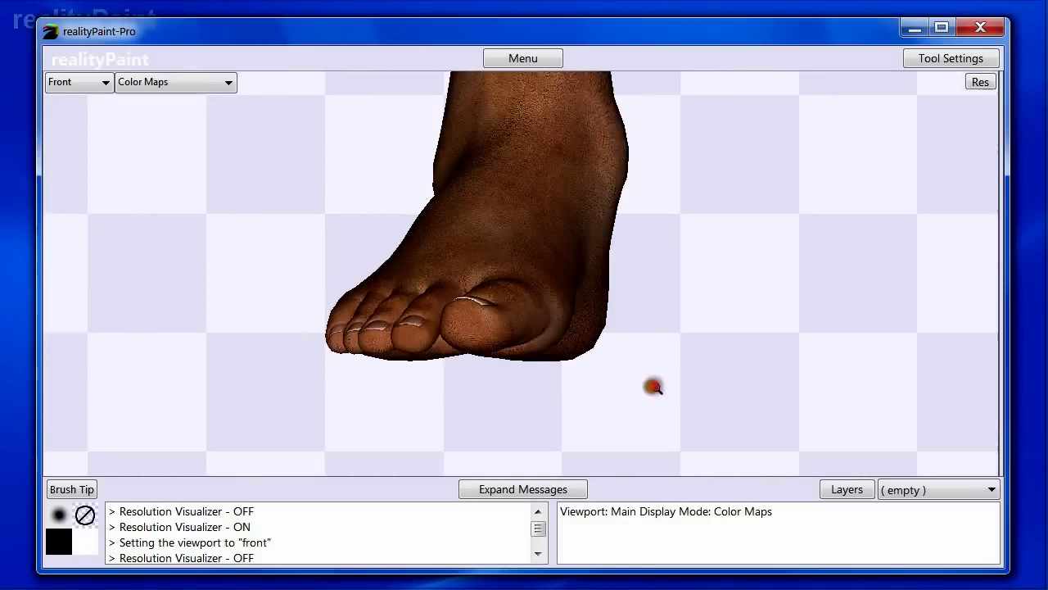
{"action": "key", "text": "r"}
{"action": "left_click_drag", "start_coordinate": [506, 315], "coordinate": [532, 377]}
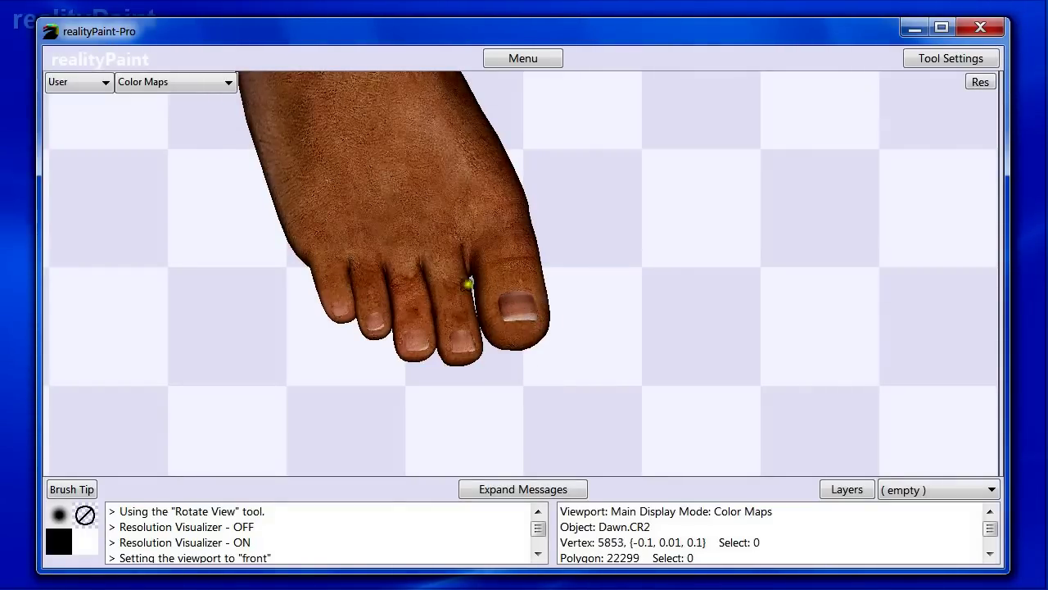
{"action": "right_click_drag", "start_coordinate": [515, 275], "coordinate": [531, 222]}
{"action": "right_click_drag", "start_coordinate": [615, 234], "coordinate": [728, 224]}
{"action": "scroll", "coordinate": [470, 205], "scroll_direction": "down", "scroll_amount": 8}
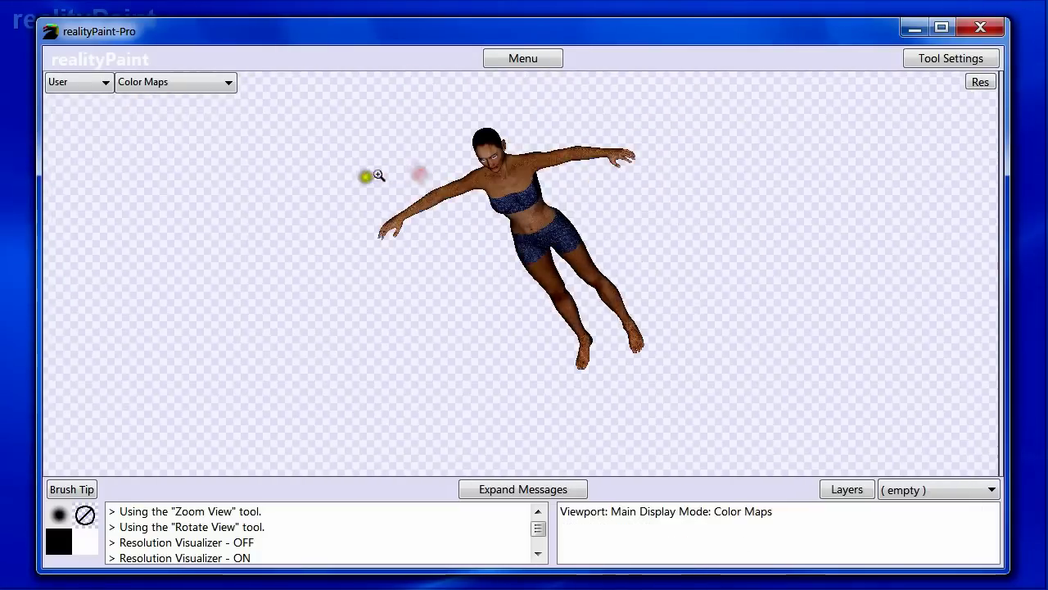
Step: Examine Dawn's right hand close up from several angles, covering the fingernails, knuckles and palm
{"action": "left_click_drag", "start_coordinate": [364, 189], "coordinate": [426, 266]}
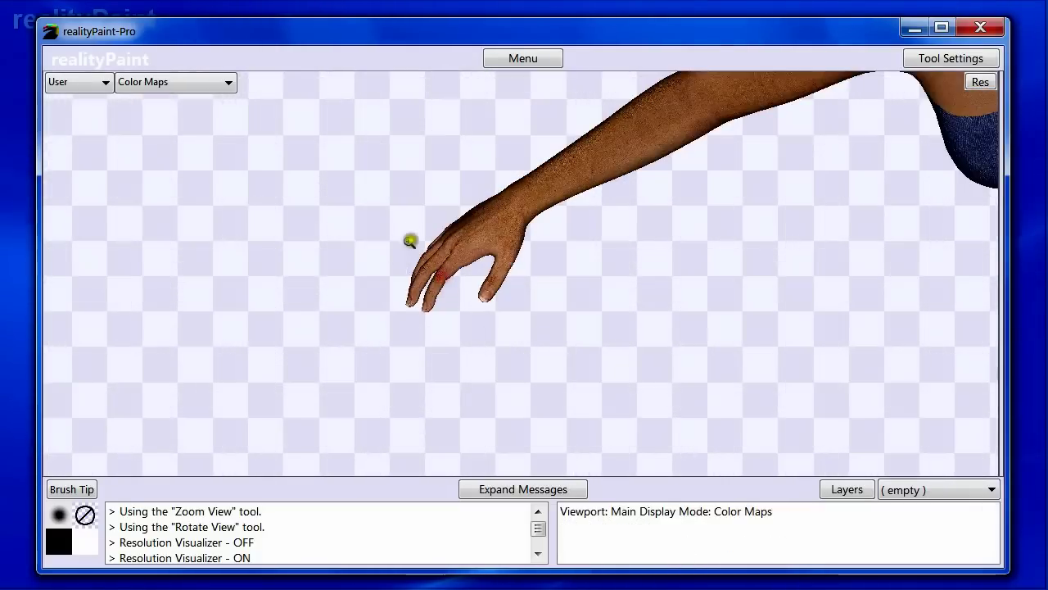
{"action": "left_click_drag", "start_coordinate": [362, 216], "coordinate": [576, 344]}
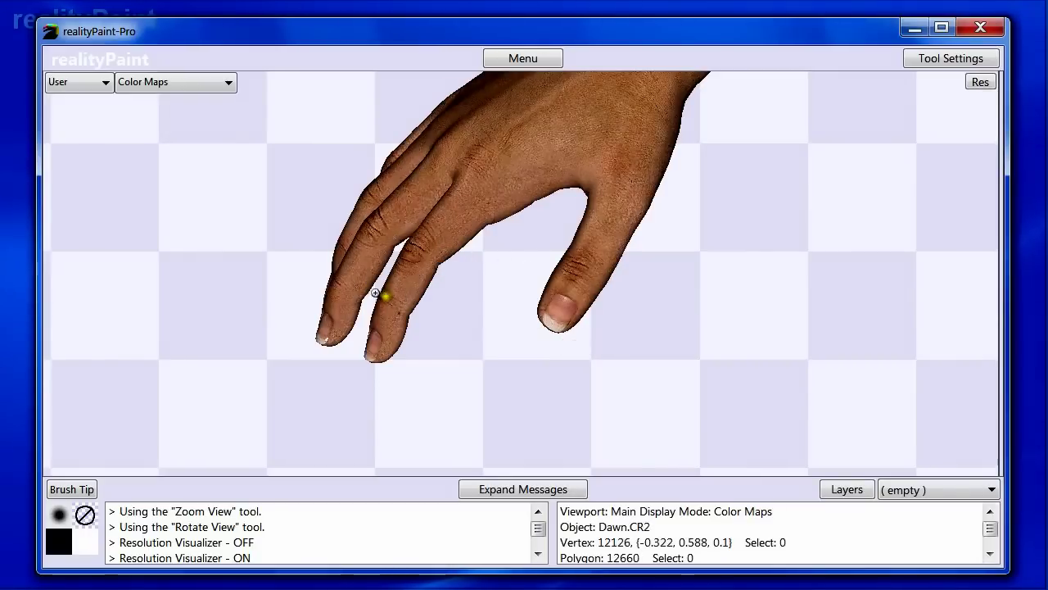
{"action": "mouse_move", "coordinate": [397, 303]}
{"action": "left_mouse_down"}
{"action": "mouse_move", "coordinate": [493, 293]}
{"action": "mouse_move", "coordinate": [393, 288]}
{"action": "mouse_move", "coordinate": [389, 245]}
{"action": "left_mouse_up"}
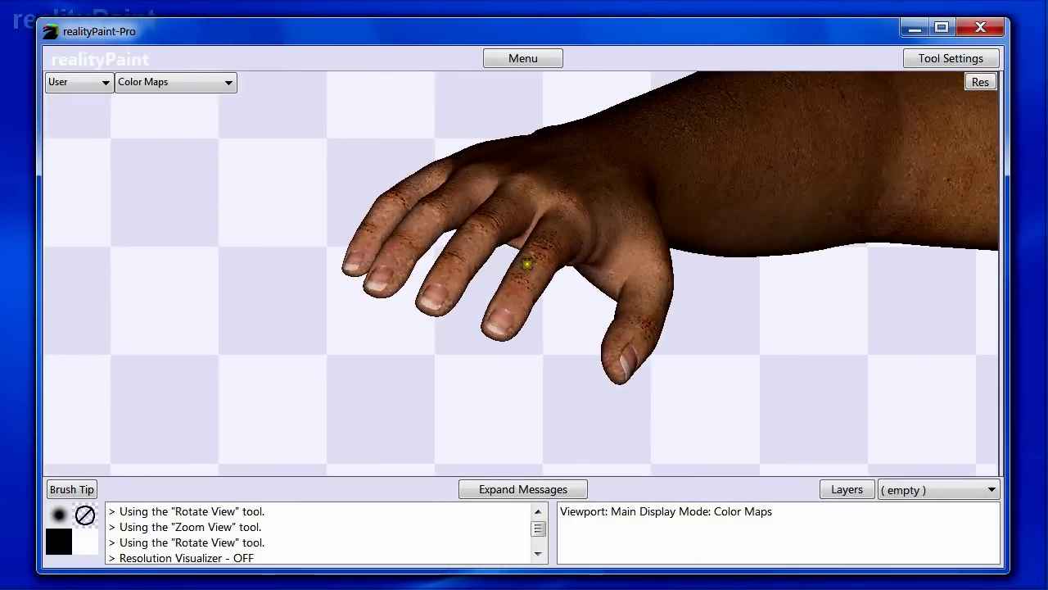
{"action": "left_click_drag", "start_coordinate": [528, 264], "coordinate": [468, 195]}
{"action": "left_click_drag", "start_coordinate": [562, 300], "coordinate": [569, 216]}
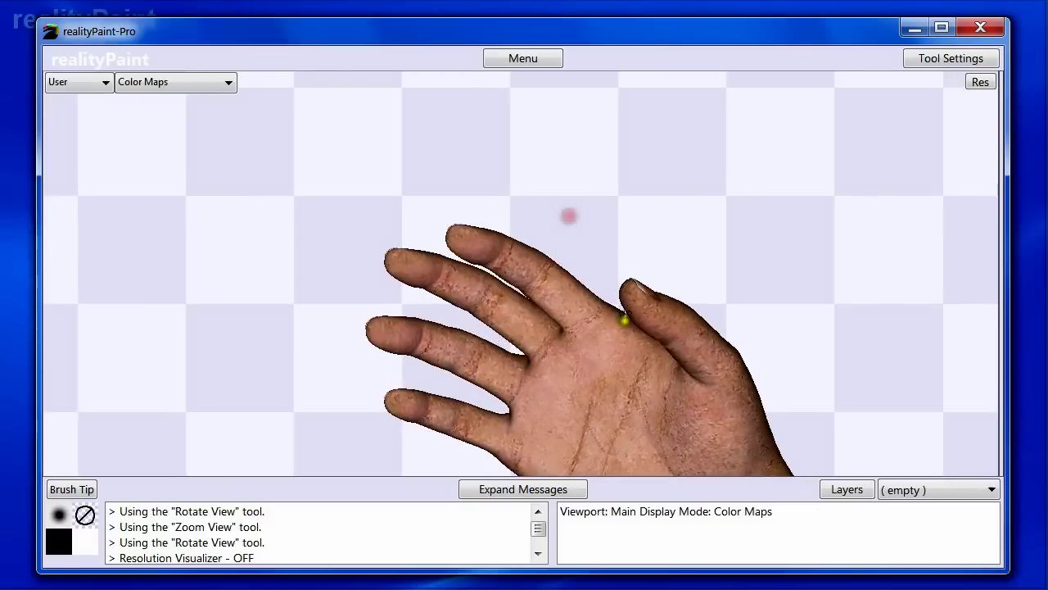
{"action": "left_click_drag", "start_coordinate": [642, 381], "coordinate": [588, 435]}
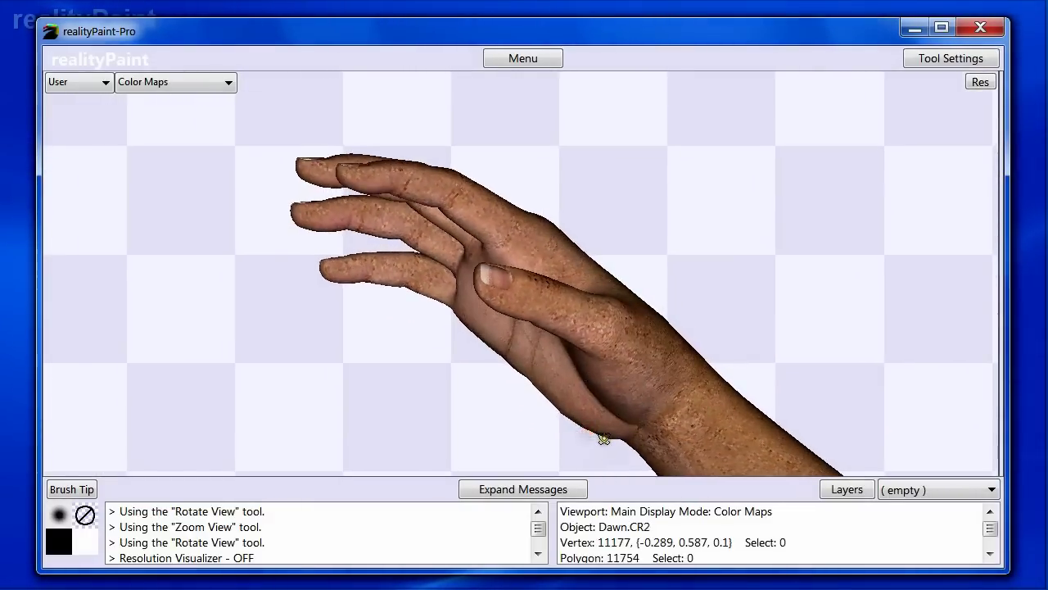
Step: Compare the texture seam beside the thumb of the right hand with the Resolution Visualizer on and off
{"action": "key", "text": "r"}
{"action": "key", "text": "z"}
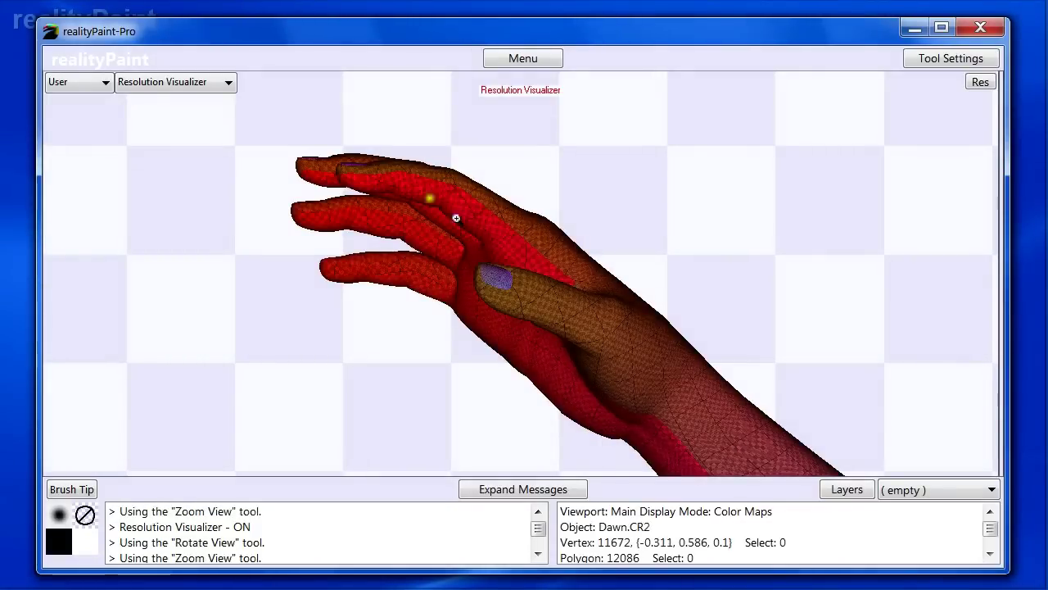
{"action": "left_click_drag", "start_coordinate": [515, 236], "coordinate": [636, 347]}
{"action": "left_click_drag", "start_coordinate": [421, 128], "coordinate": [674, 376]}
{"action": "key", "text": "r"}
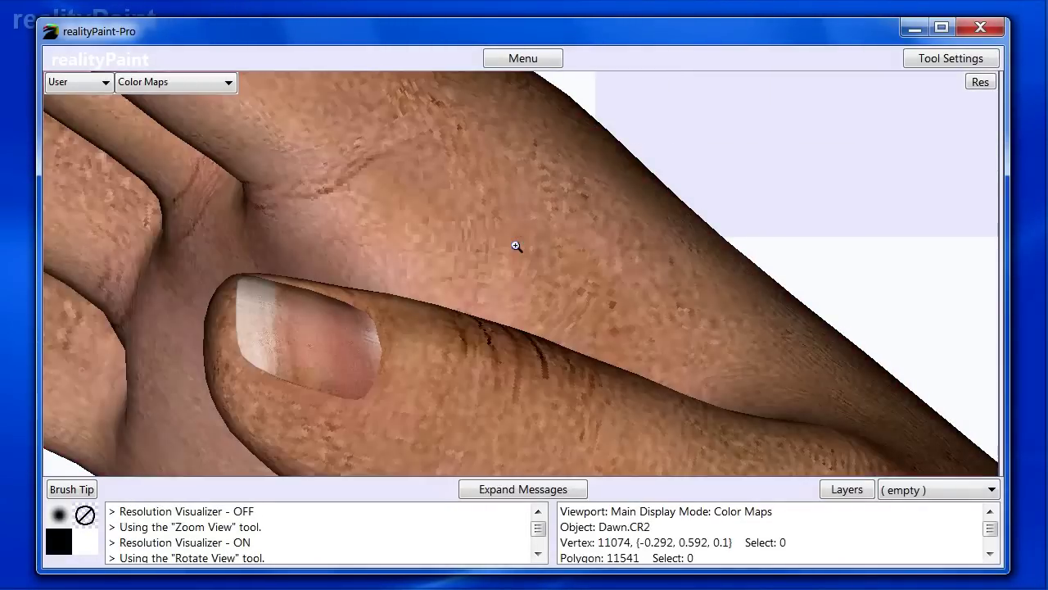
{"action": "key", "text": "v"}
{"action": "key", "text": "v"}
{"action": "key", "text": "v"}
{"action": "key", "text": "v"}
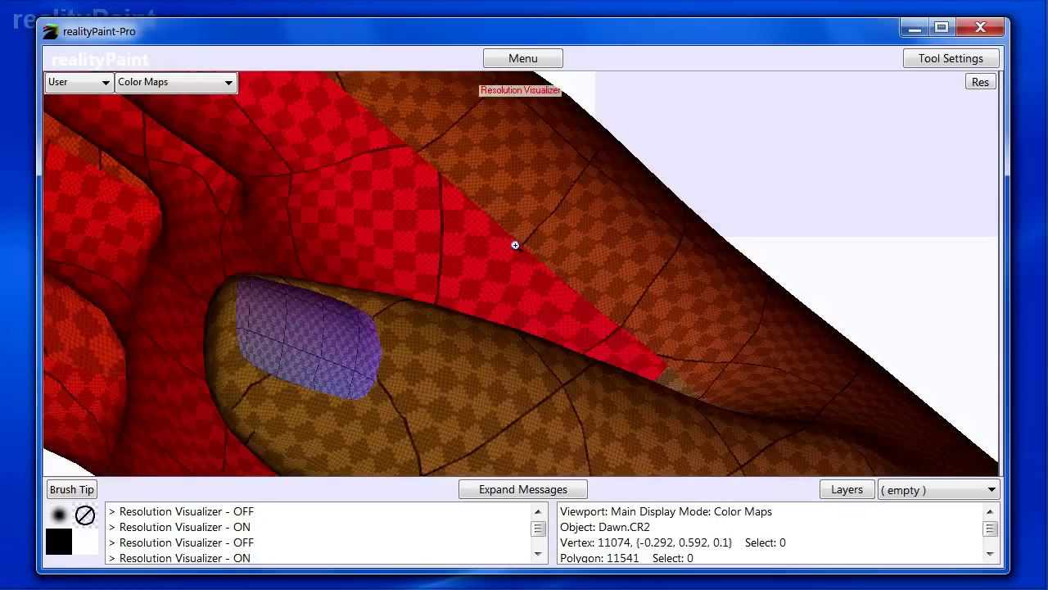
{"action": "key", "text": "r"}
{"action": "key", "text": "r"}
Step: Return to the front view and examine Dawn's face, neck and eyes
{"action": "scroll", "coordinate": [515, 245], "scroll_direction": "down", "scroll_amount": 5}
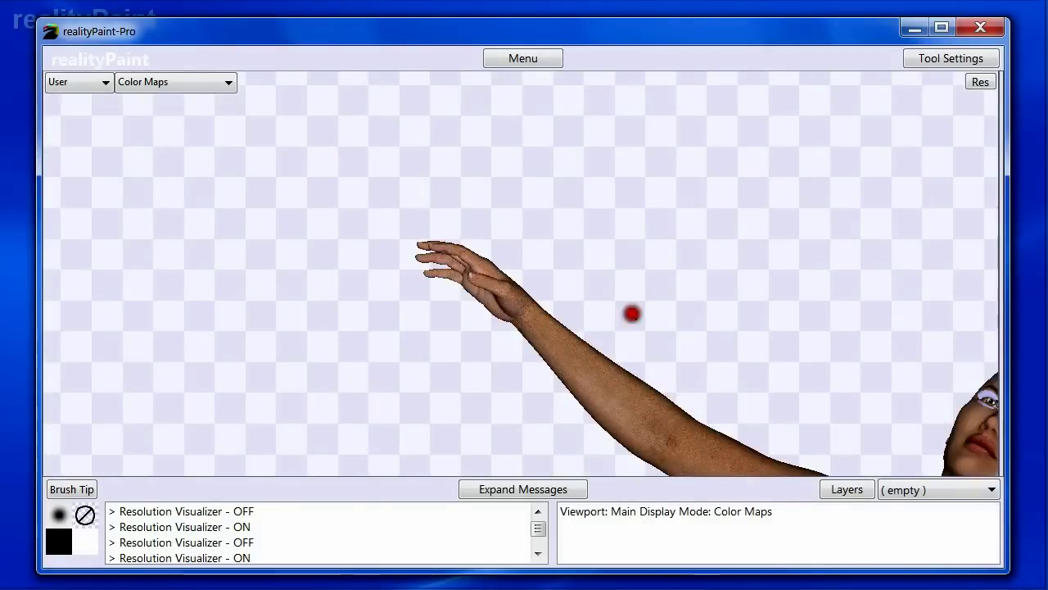
{"action": "scroll", "coordinate": [632, 314], "scroll_direction": "down", "scroll_amount": 3}
{"action": "key", "text": "f"}
{"action": "scroll", "coordinate": [662, 306], "scroll_direction": "up", "scroll_amount": 4}
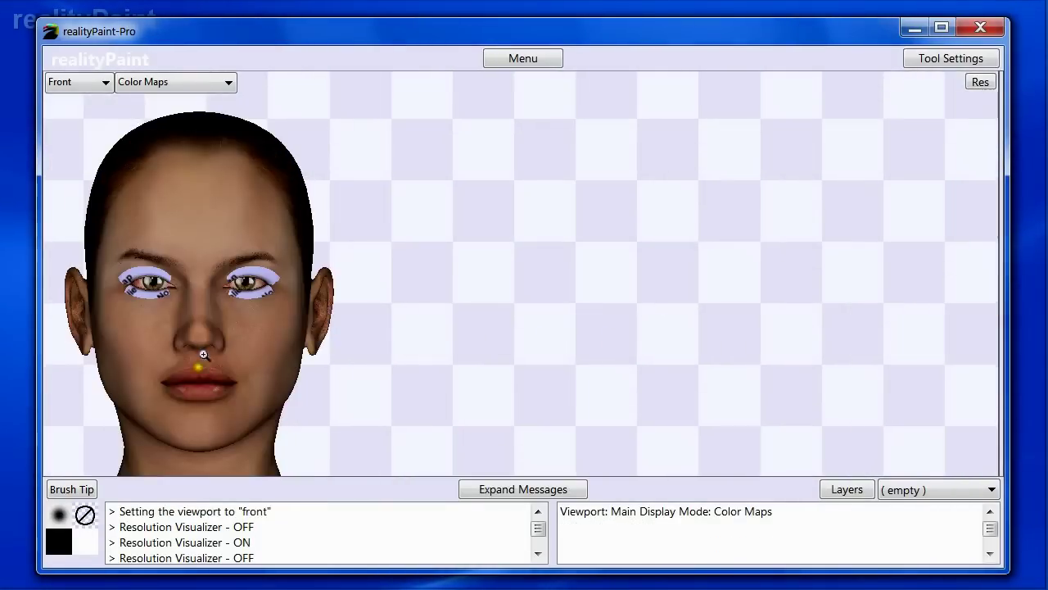
{"action": "scroll", "coordinate": [526, 397], "scroll_direction": "down", "scroll_amount": 2}
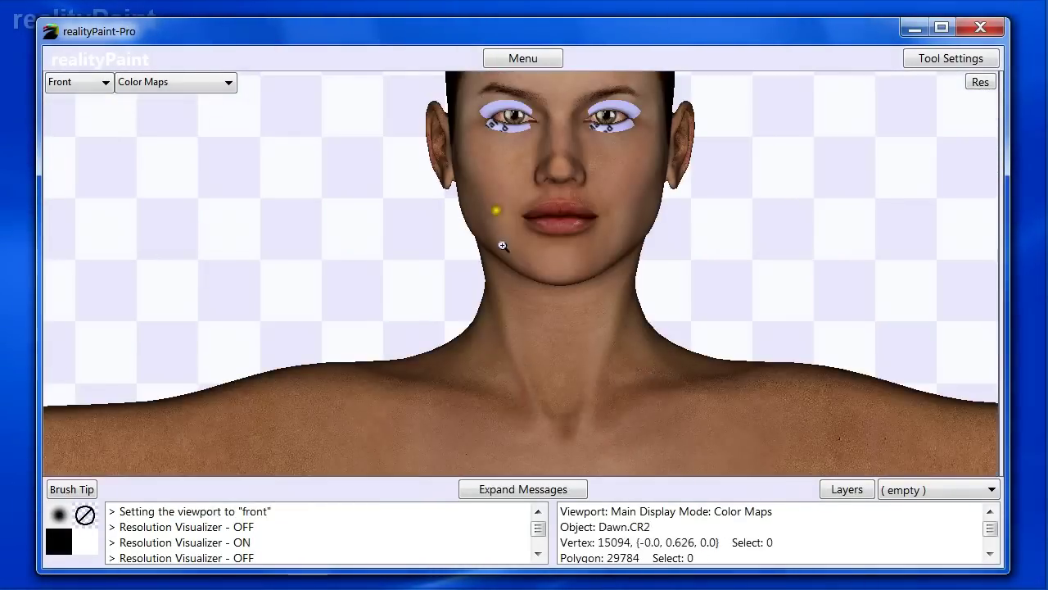
{"action": "scroll", "coordinate": [515, 168], "scroll_direction": "up", "scroll_amount": 3}
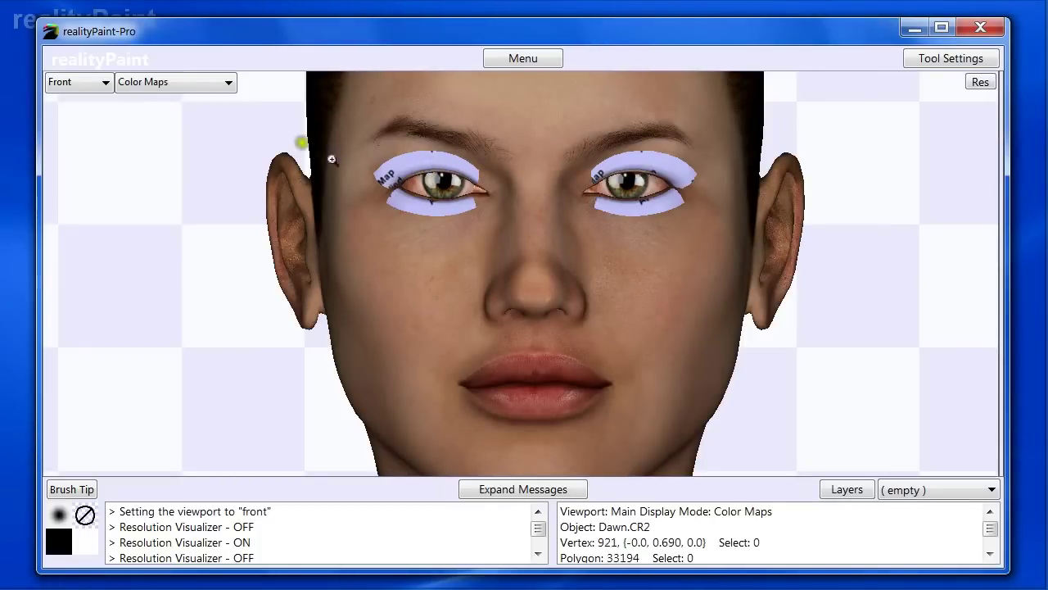
Step: Switch the display mode to Transparency Maps and examine the maps on Dawn's eyelashes and eyes
{"action": "left_click", "coordinate": [208, 85]}
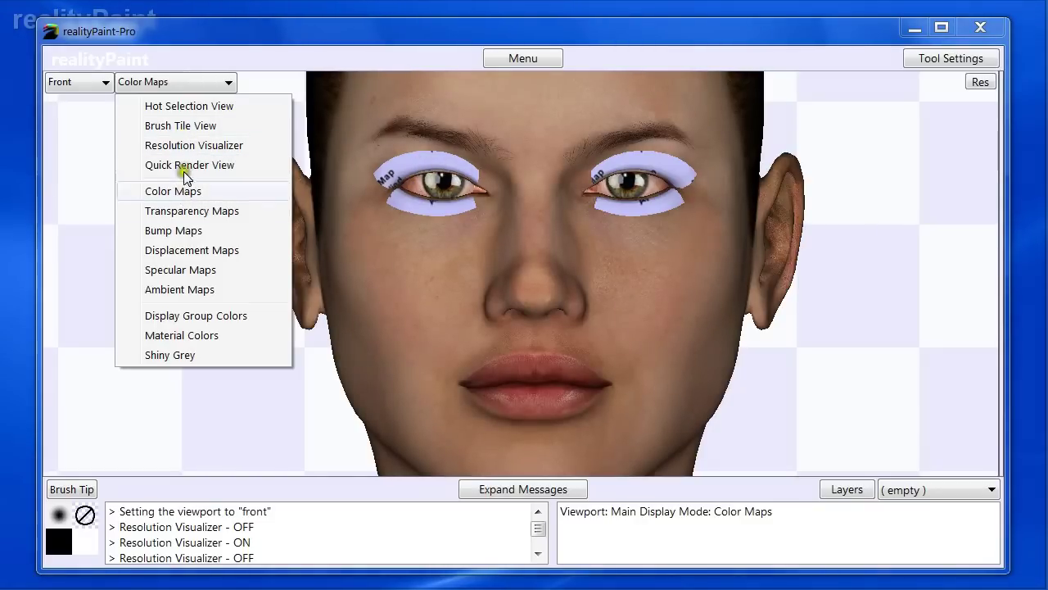
{"action": "left_click", "coordinate": [179, 212]}
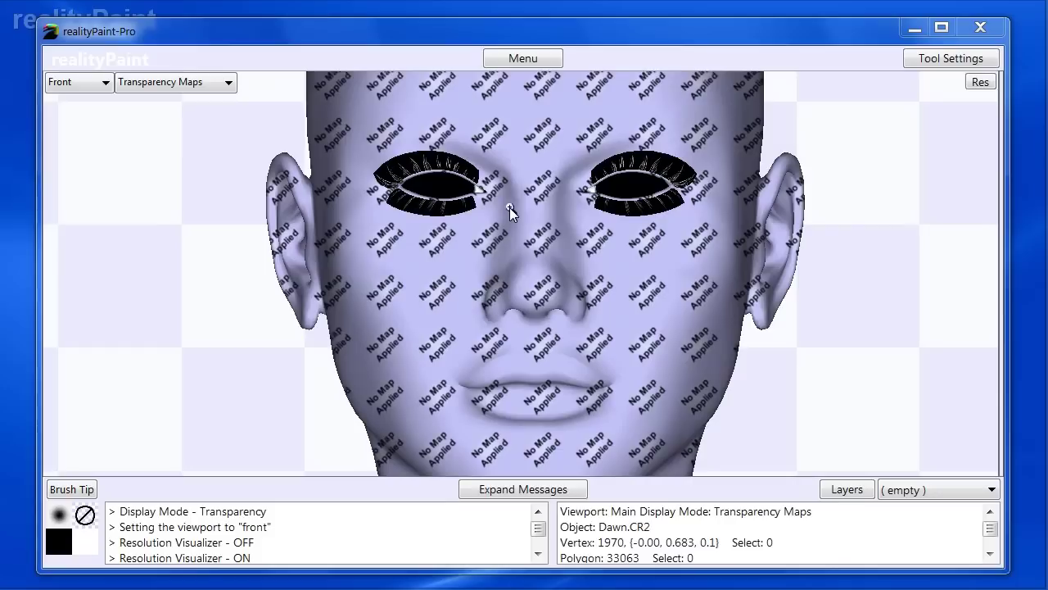
{"action": "left_click", "coordinate": [426, 165]}
{"action": "right_click_drag", "start_coordinate": [559, 228], "coordinate": [595, 293]}
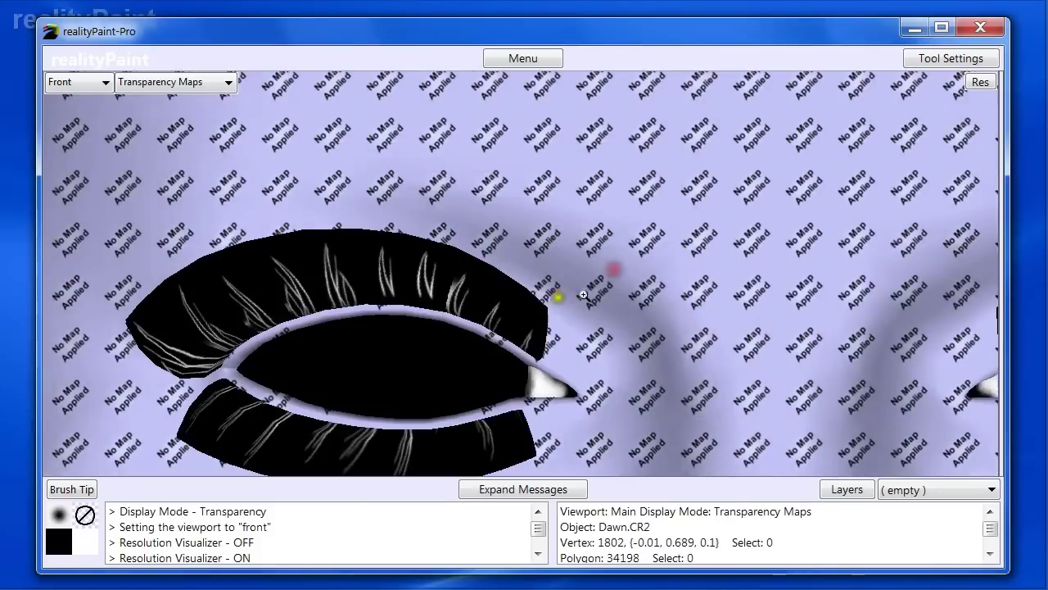
{"action": "scroll", "coordinate": [448, 296], "scroll_direction": "down", "scroll_amount": 3}
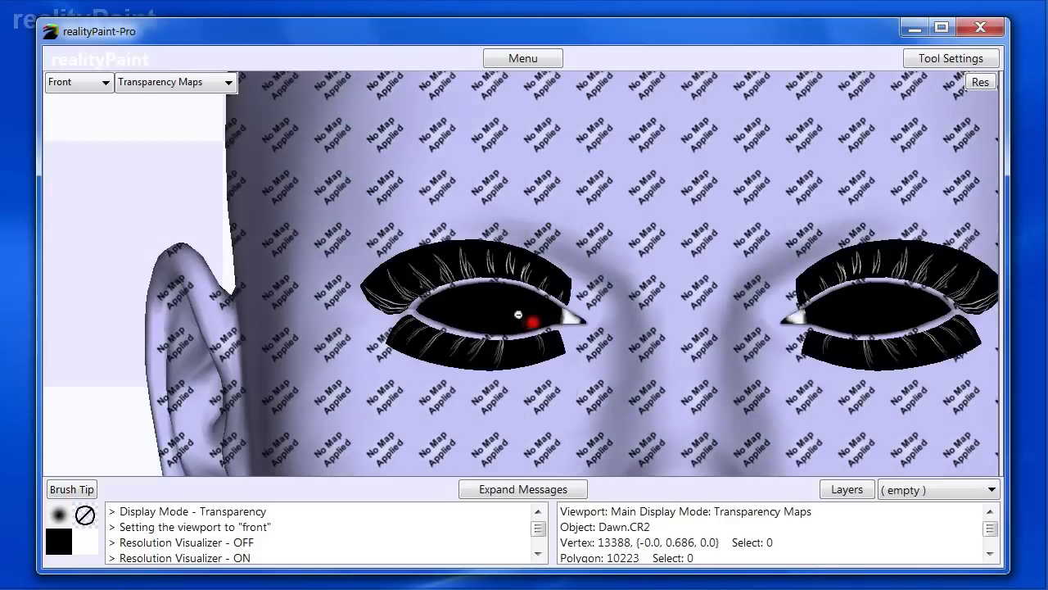
{"action": "scroll", "coordinate": [503, 308], "scroll_direction": "up", "scroll_amount": 1}
{"action": "scroll", "coordinate": [502, 309], "scroll_direction": "up", "scroll_amount": 2}
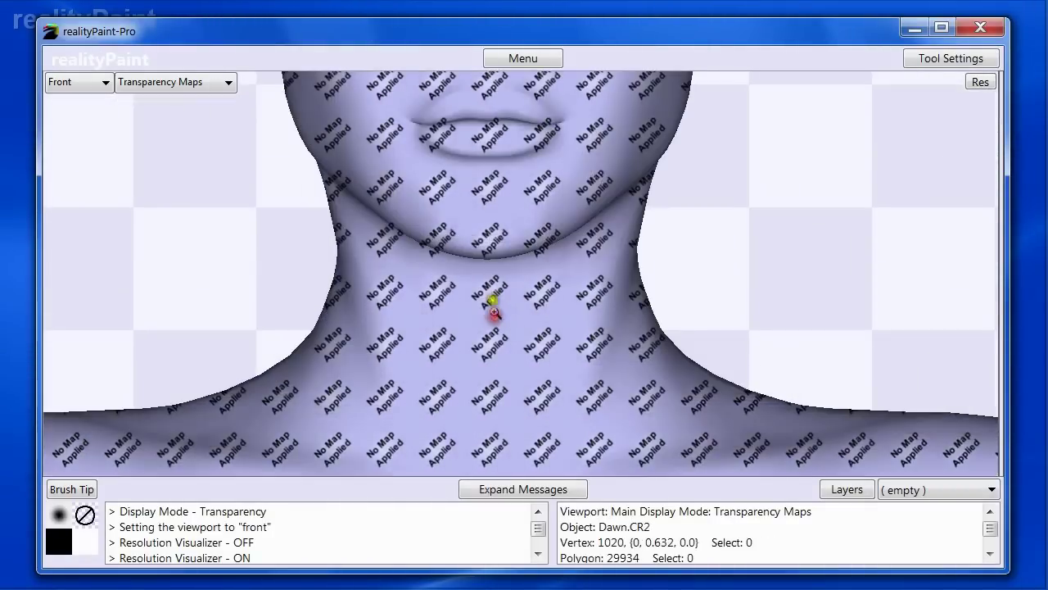
Step: Set the display mode back to Color Maps and examine Dawn's lips and lower face
{"action": "scroll", "coordinate": [458, 184], "scroll_direction": "down", "scroll_amount": 2}
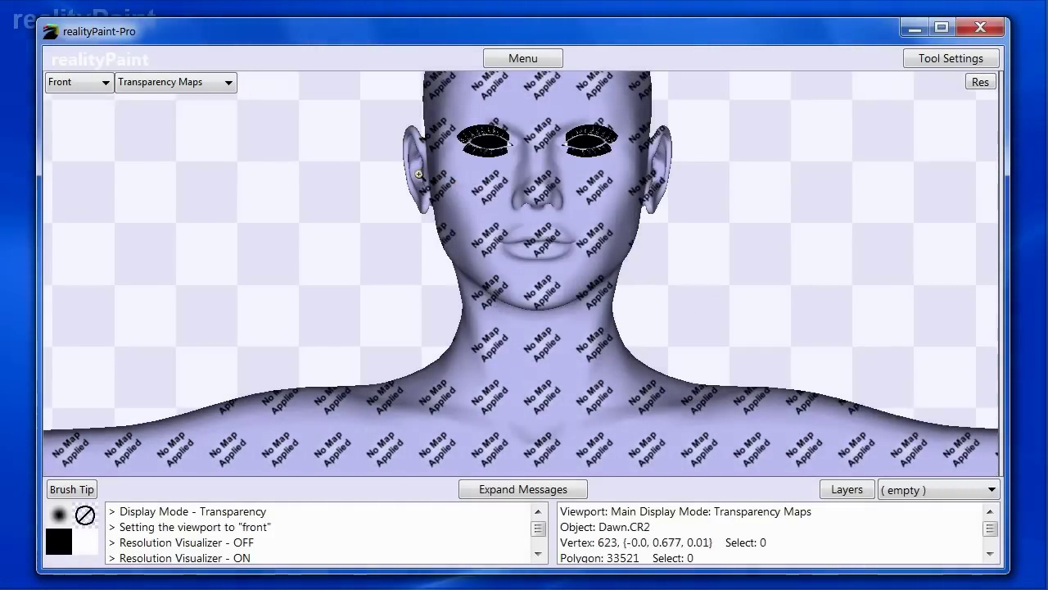
{"action": "left_click", "coordinate": [197, 82]}
{"action": "left_click", "coordinate": [173, 191]}
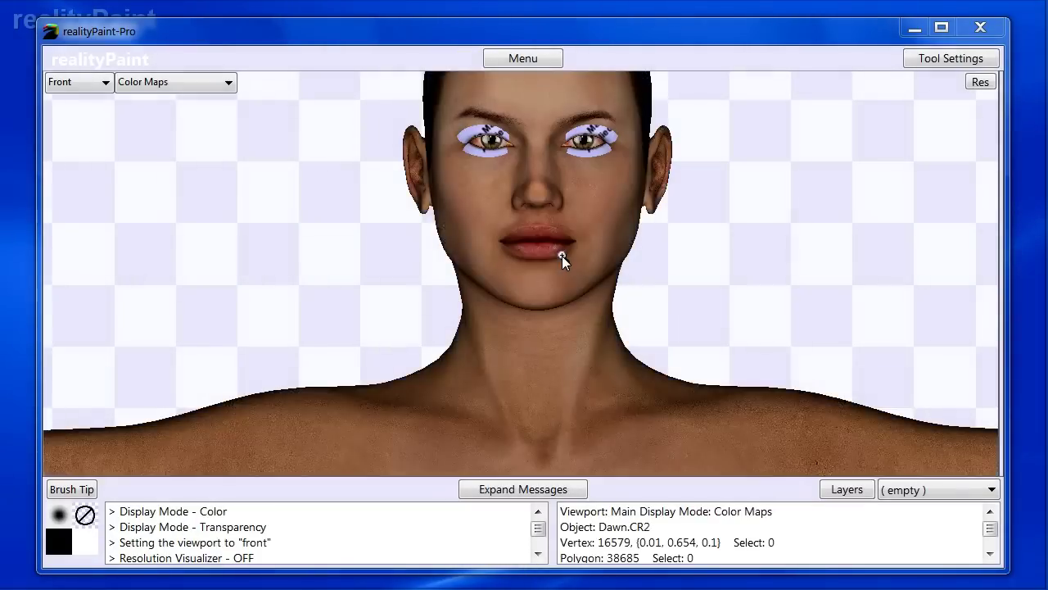
{"action": "scroll", "coordinate": [562, 256], "scroll_direction": "up", "scroll_amount": 3}
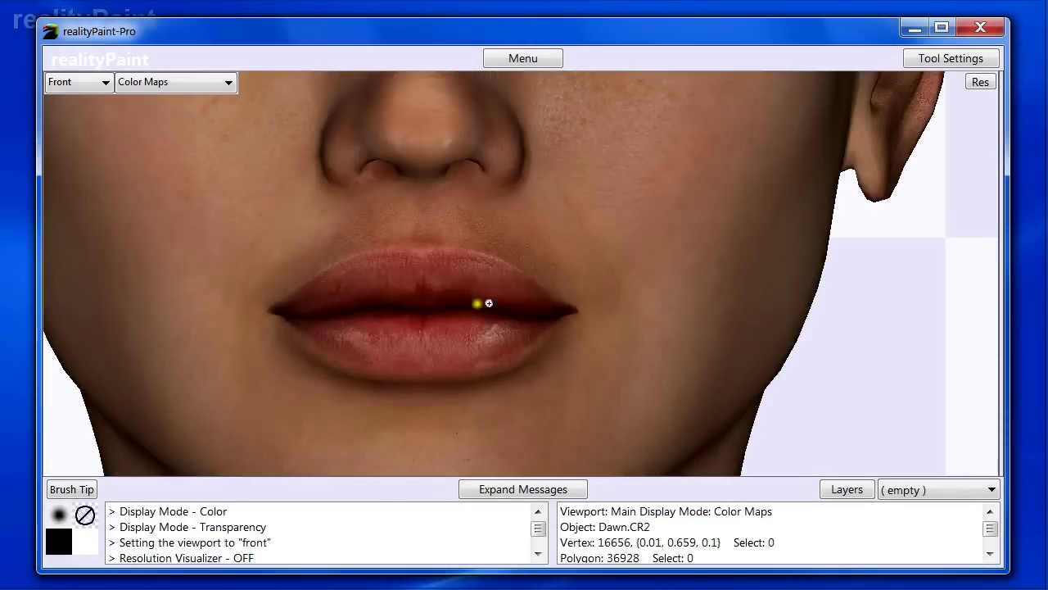
Step: Select Dawn's face and lips surfaces using the Picker selection tool with its type set to Material
{"action": "key", "text": "space"}
{"action": "left_click", "coordinate": [264, 302]}
{"action": "left_click", "coordinate": [406, 173]}
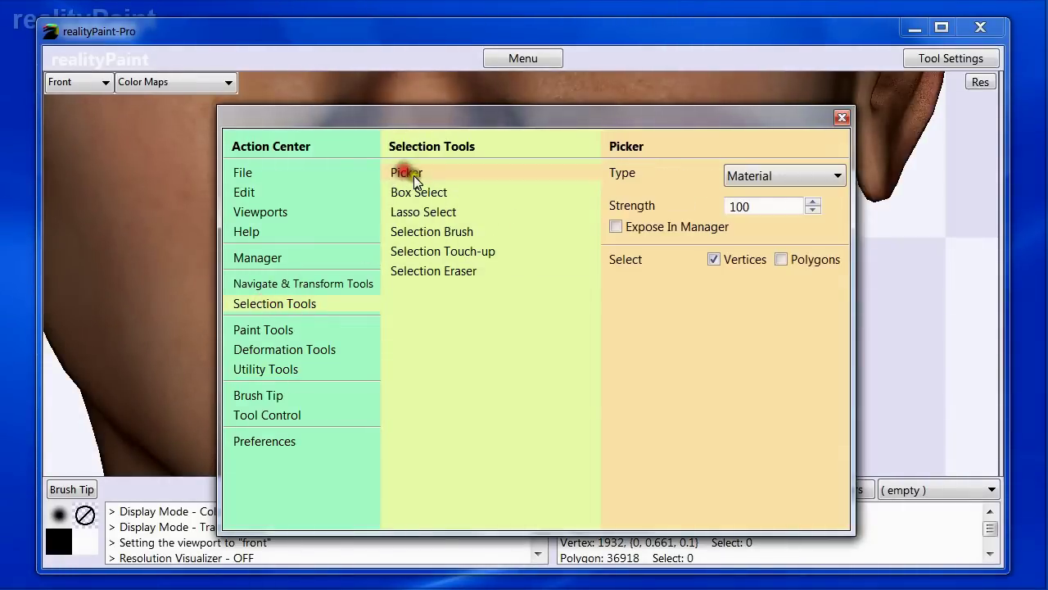
{"action": "left_click", "coordinate": [740, 179]}
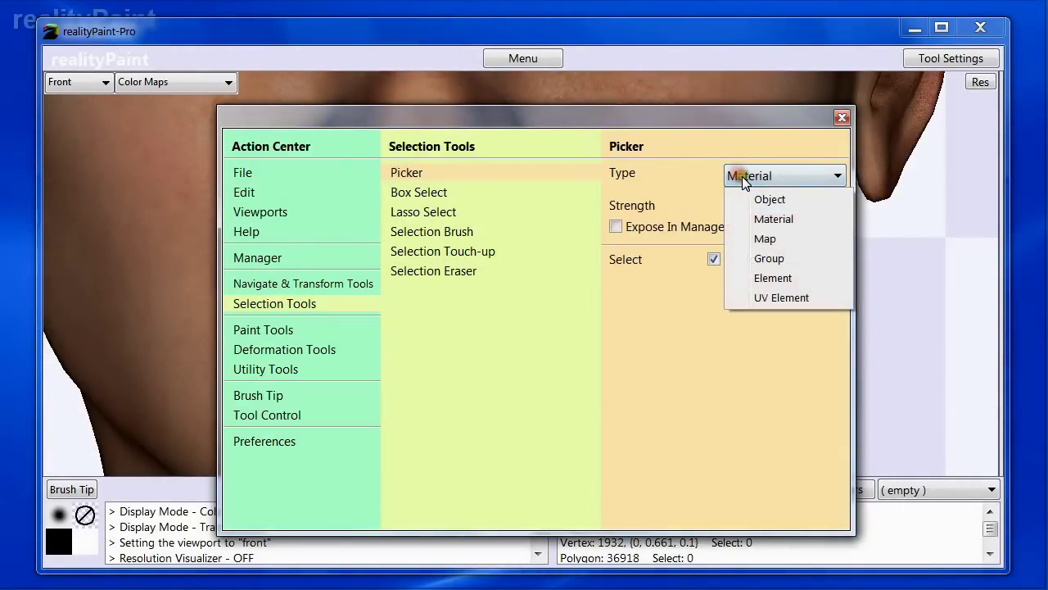
{"action": "left_click", "coordinate": [774, 216]}
{"action": "left_click", "coordinate": [281, 231]}
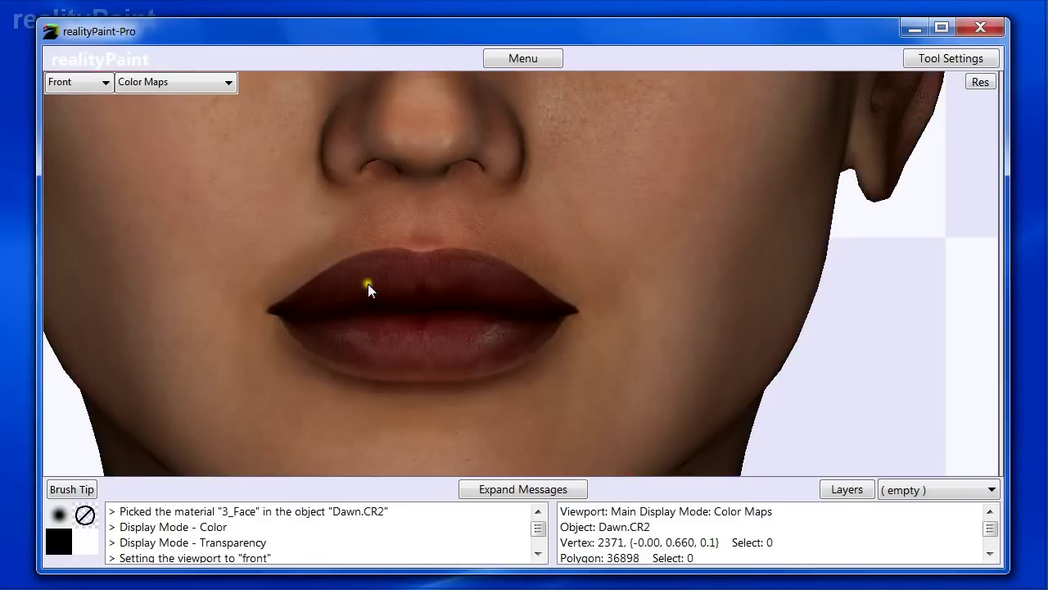
{"action": "left_click", "coordinate": [368, 284]}
Step: Hide the selected face and lips surfaces to expose the teeth and gums
{"action": "key", "text": "space"}
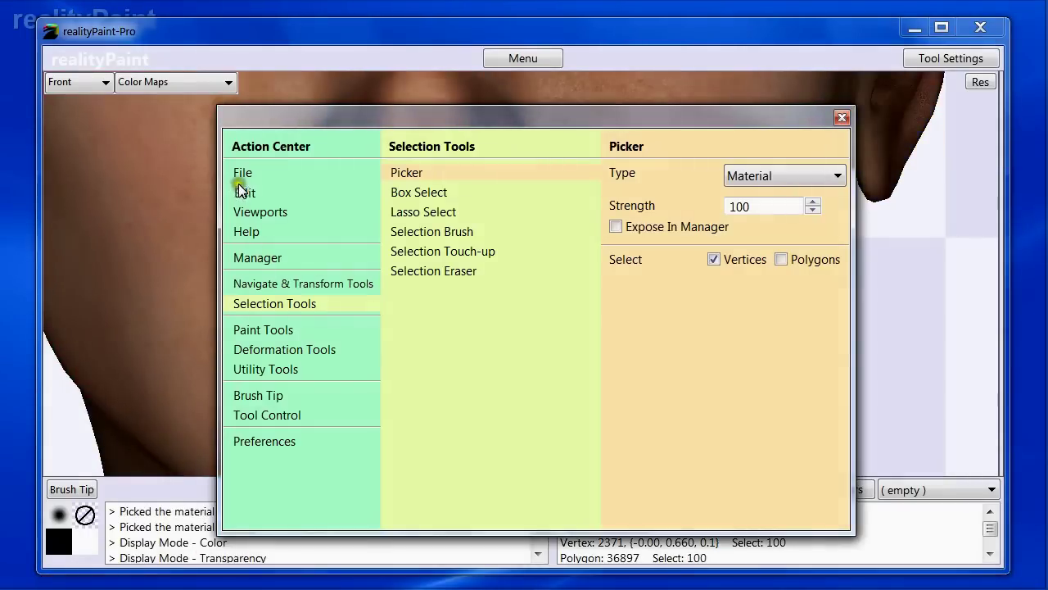
{"action": "left_click", "coordinate": [244, 192]}
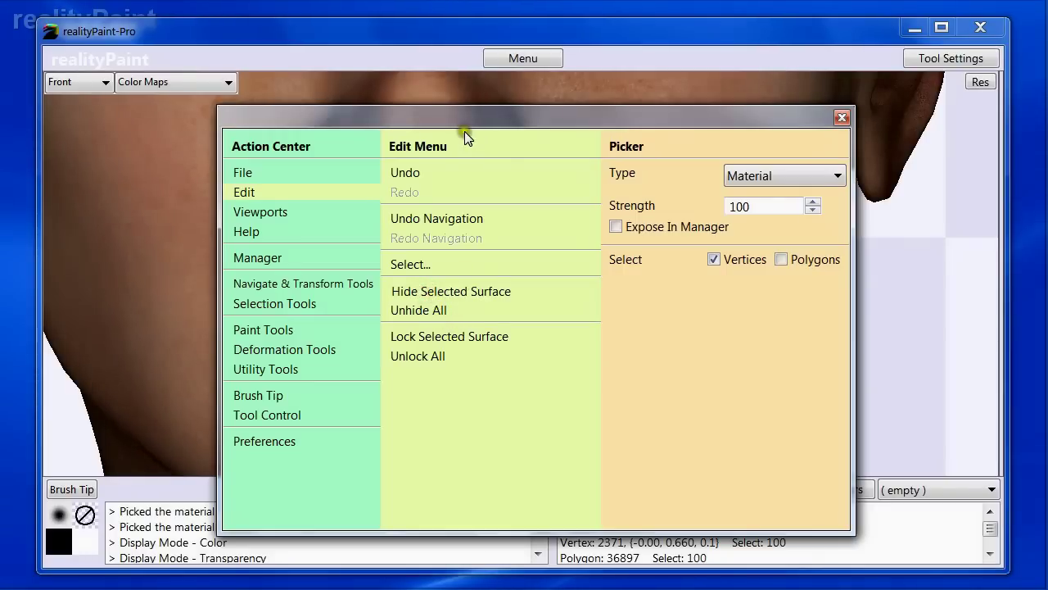
{"action": "left_click_drag", "start_coordinate": [466, 122], "coordinate": [604, 122]}
{"action": "left_click", "coordinate": [613, 291]}
{"action": "key", "text": "space"}
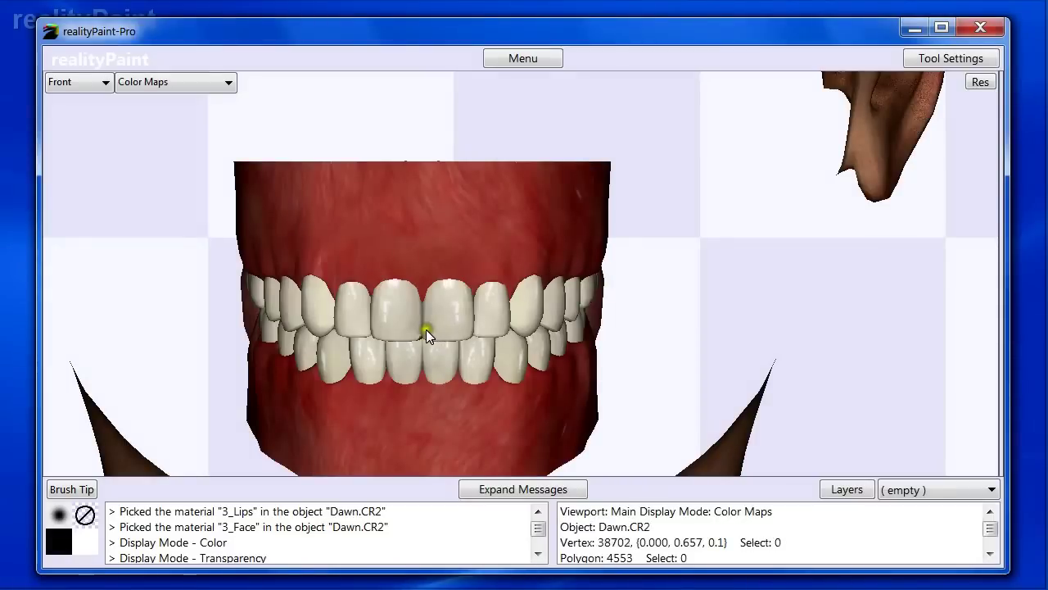
Step: Examine the exposed teeth, gums and eyes with the Rotate View tool, and unhide all surfaces
{"action": "key", "text": "r"}
{"action": "left_click_drag", "start_coordinate": [368, 360], "coordinate": [560, 75]}
{"action": "left_click_drag", "start_coordinate": [427, 187], "coordinate": [422, 264]}
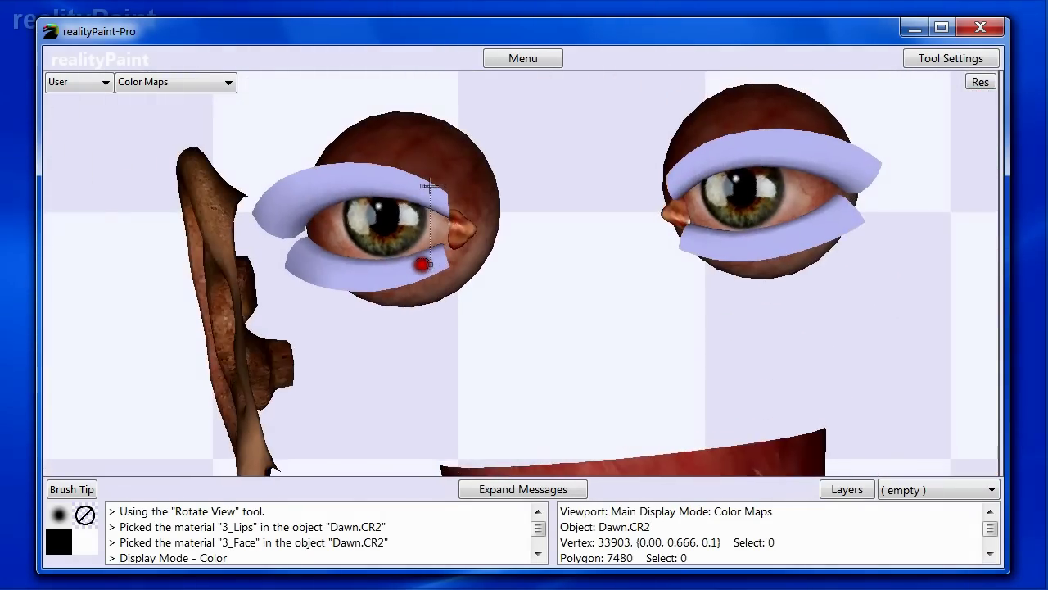
{"action": "left_click_drag", "start_coordinate": [563, 393], "coordinate": [622, 411]}
{"action": "right_click", "coordinate": [260, 264]}
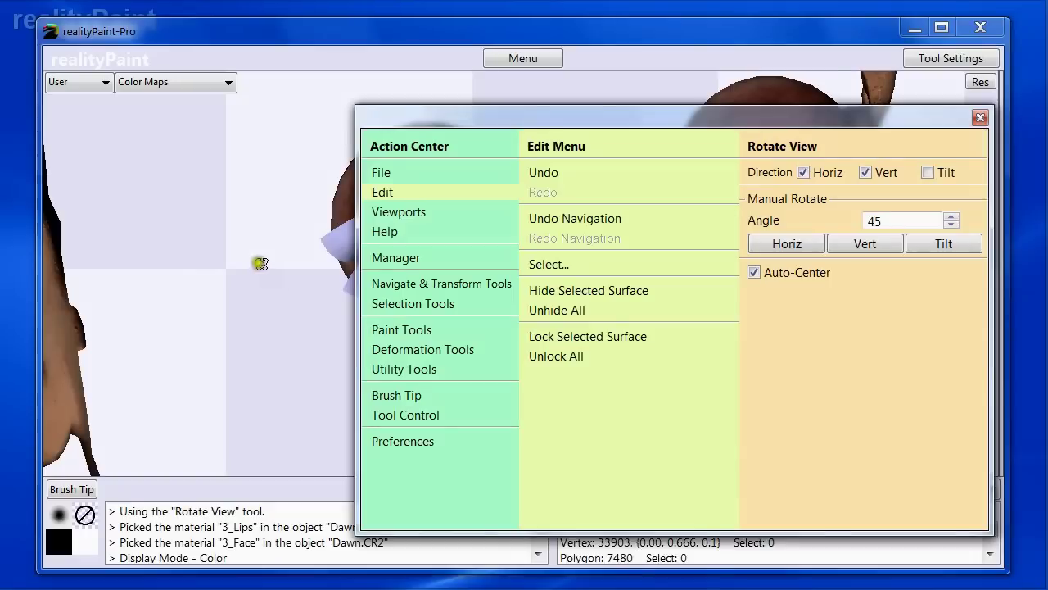
{"action": "left_click", "coordinate": [560, 310]}
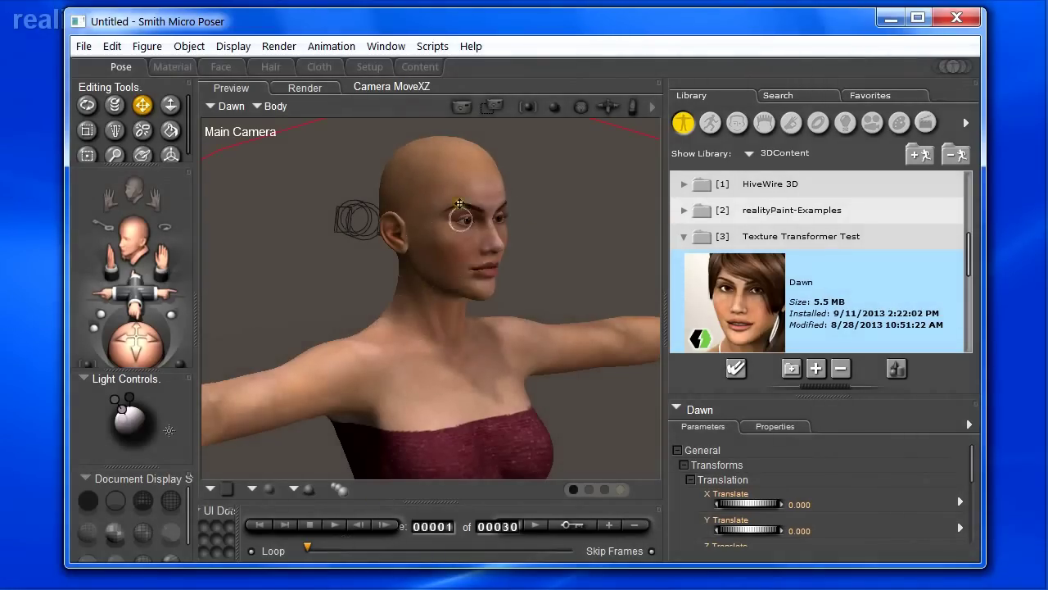
Step: In Poser, apply Transformed_MAT from the Texture Transformer Test library folder to the Dawn figure
{"action": "mouse_move", "coordinate": [148, 288]}
{"action": "left_mouse_down"}
{"action": "mouse_move", "coordinate": [139, 308]}
{"action": "mouse_move", "coordinate": [134, 298]}
{"action": "mouse_move", "coordinate": [146, 292]}
{"action": "left_mouse_up"}
{"action": "left_click_drag", "start_coordinate": [154, 339], "coordinate": [160, 337]}
{"action": "left_click_drag", "start_coordinate": [164, 259], "coordinate": [165, 255]}
{"action": "left_click_drag", "start_coordinate": [971, 253], "coordinate": [981, 316]}
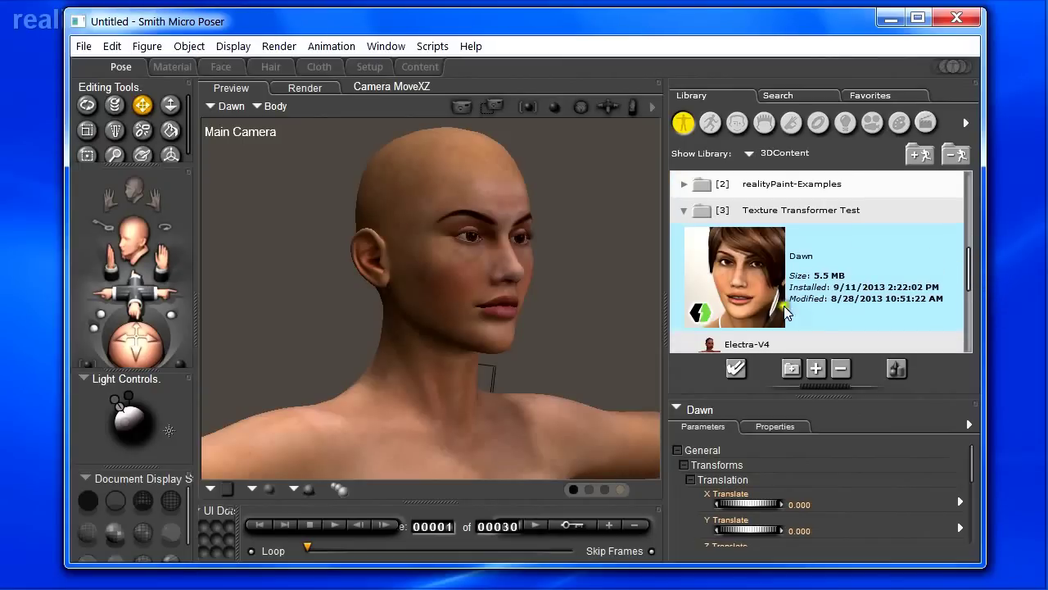
{"action": "scroll", "coordinate": [927, 299], "scroll_direction": "down", "scroll_amount": 1}
{"action": "scroll", "coordinate": [926, 301], "scroll_direction": "up", "scroll_amount": 1}
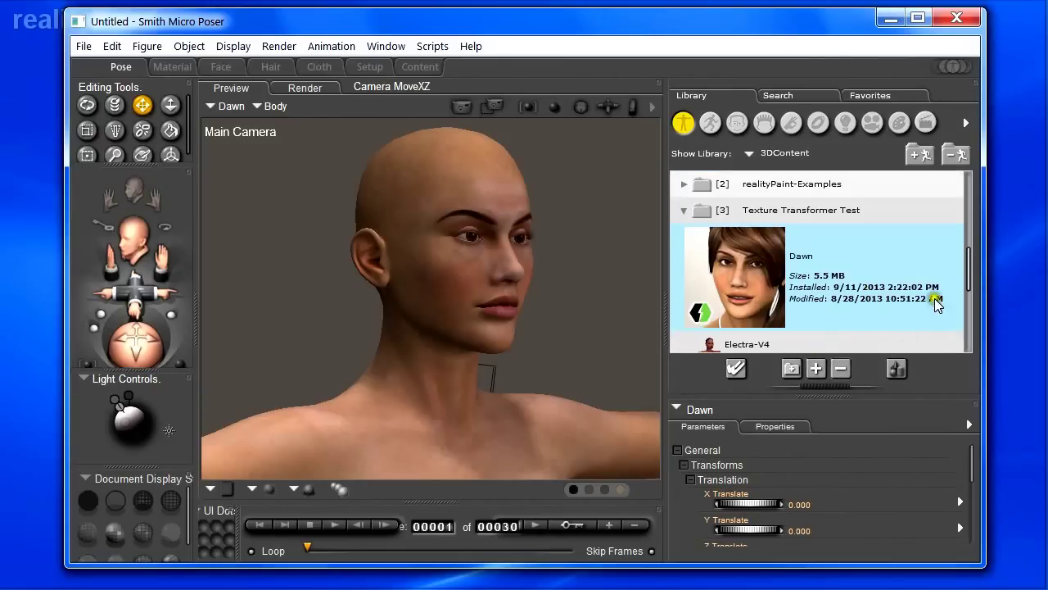
{"action": "scroll", "coordinate": [969, 282], "scroll_direction": "down", "scroll_amount": 1}
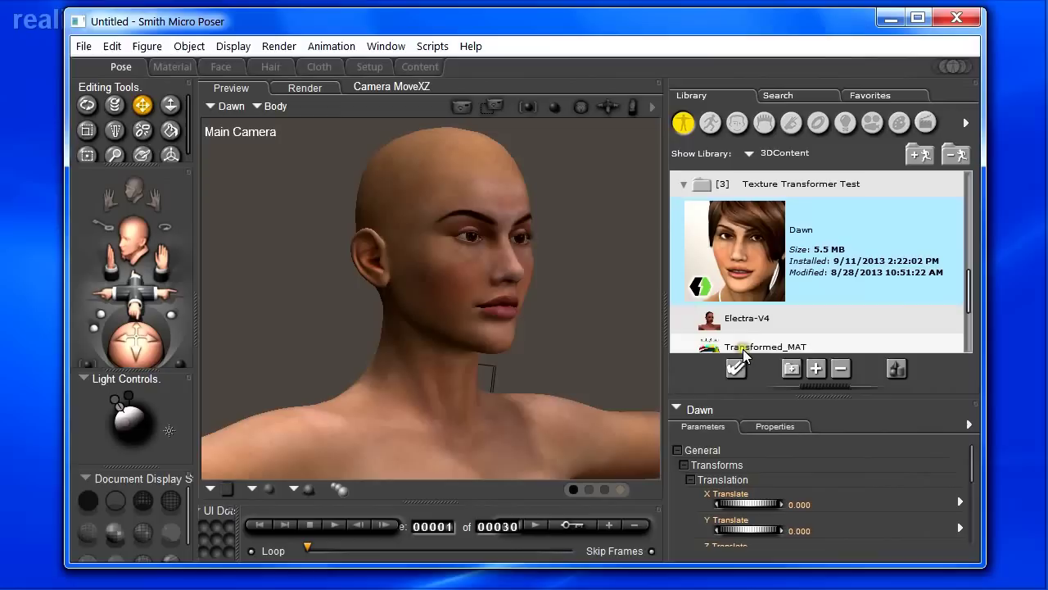
{"action": "left_click_drag", "start_coordinate": [967, 300], "coordinate": [970, 306]}
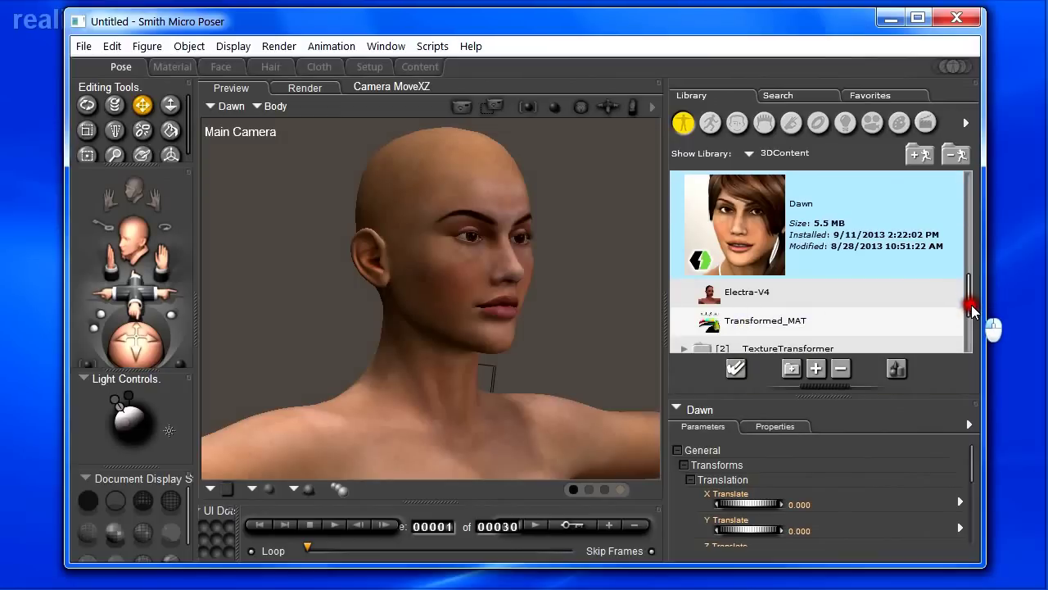
{"action": "left_click", "coordinate": [783, 321]}
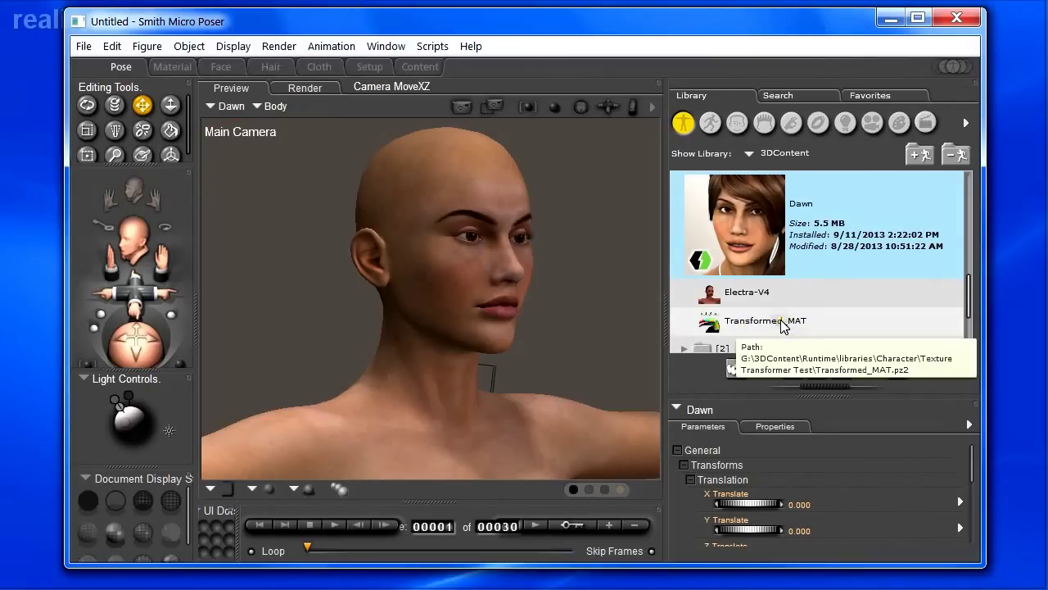
{"action": "double_click", "coordinate": [799, 324]}
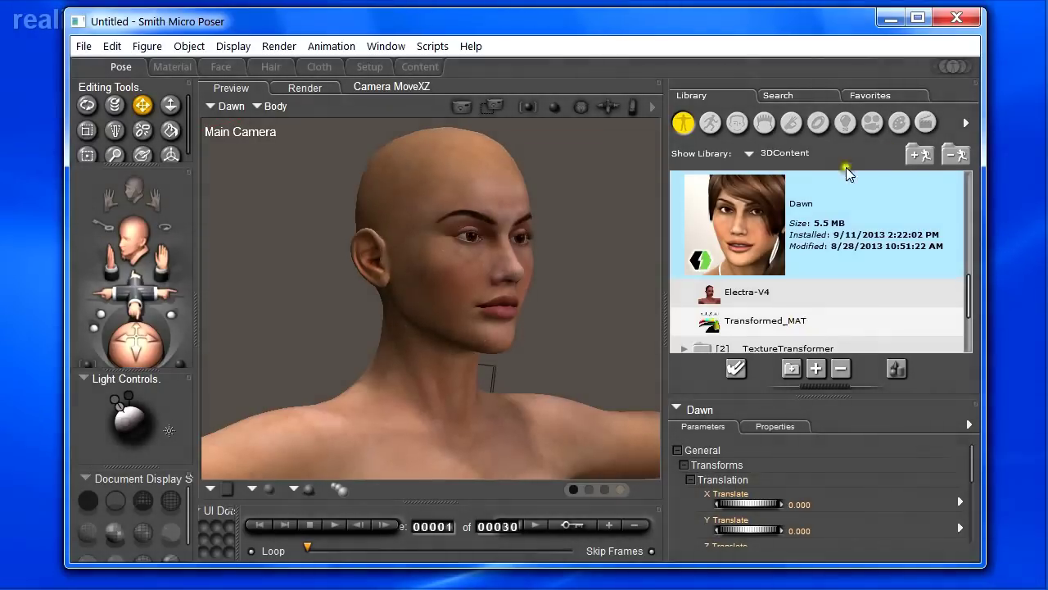
{"action": "left_click", "coordinate": [756, 323]}
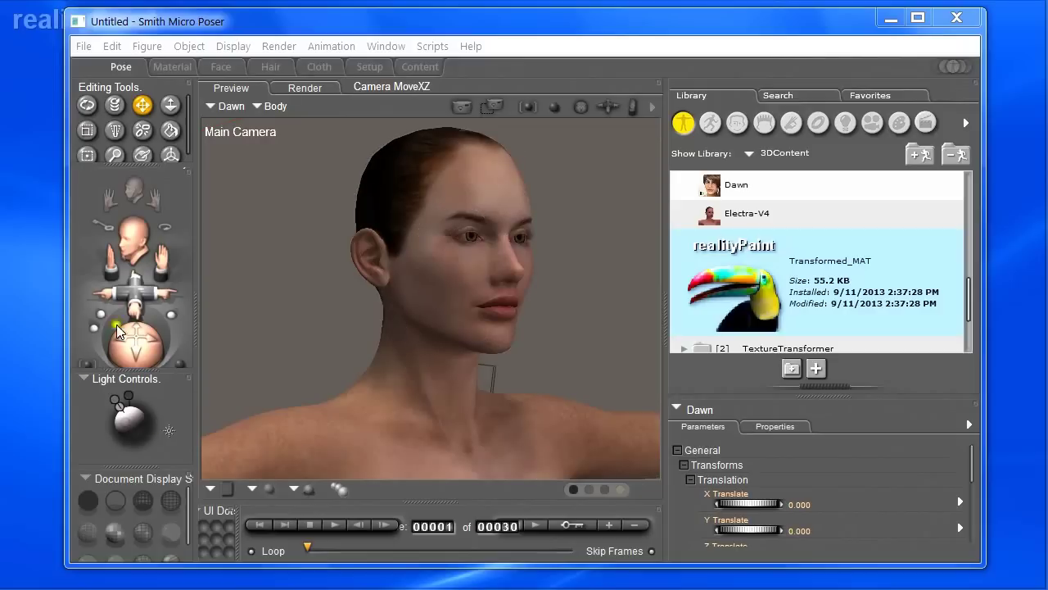
Step: Frame Dawn's head with the Main Camera and render it with FireFly
{"action": "left_click_drag", "start_coordinate": [128, 287], "coordinate": [131, 299]}
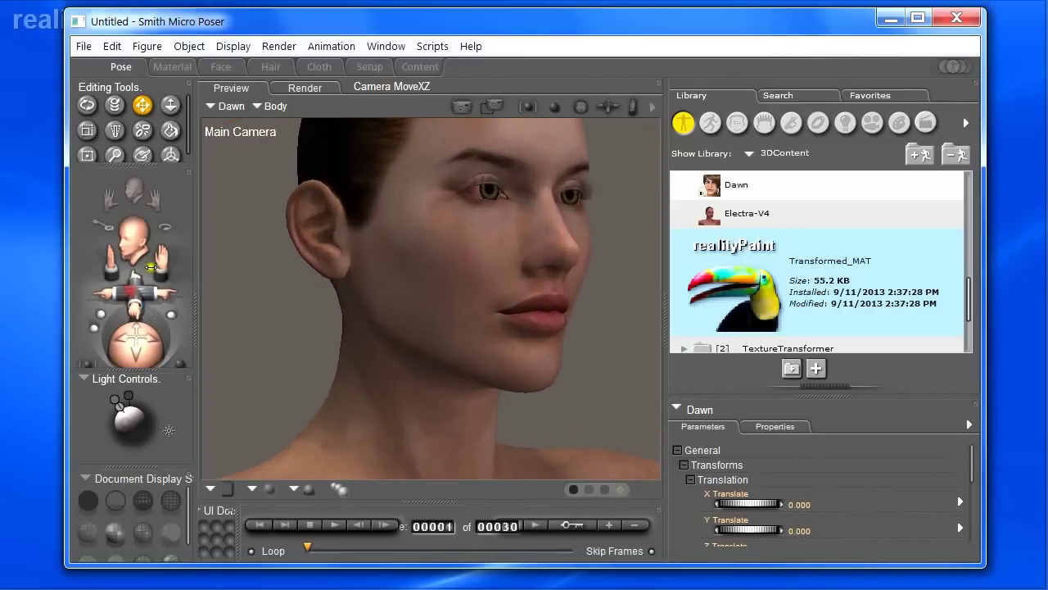
{"action": "left_click_drag", "start_coordinate": [156, 265], "coordinate": [161, 268]}
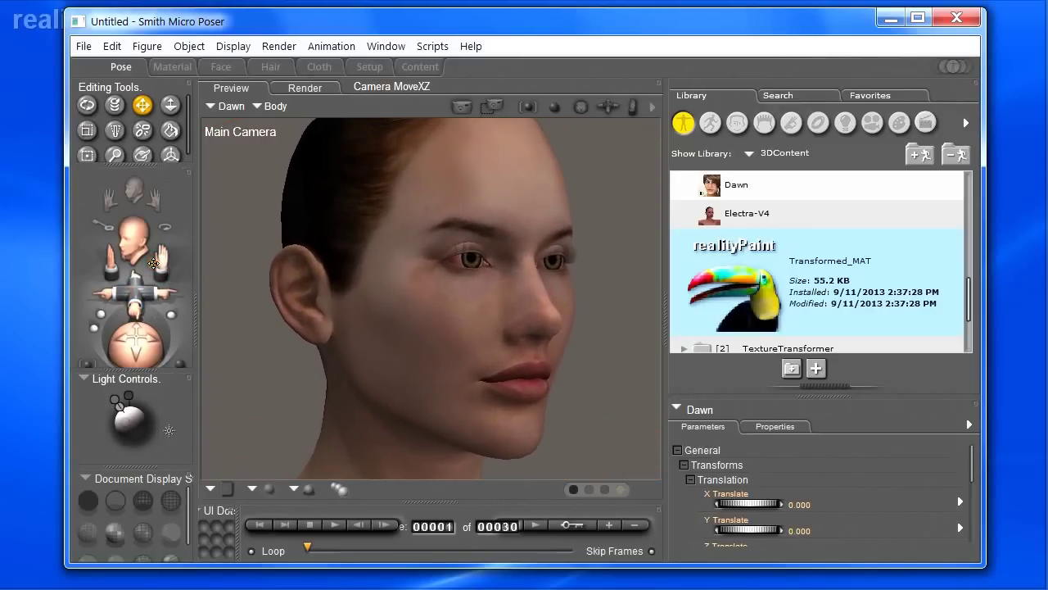
{"action": "key", "text": "ctrl+r"}
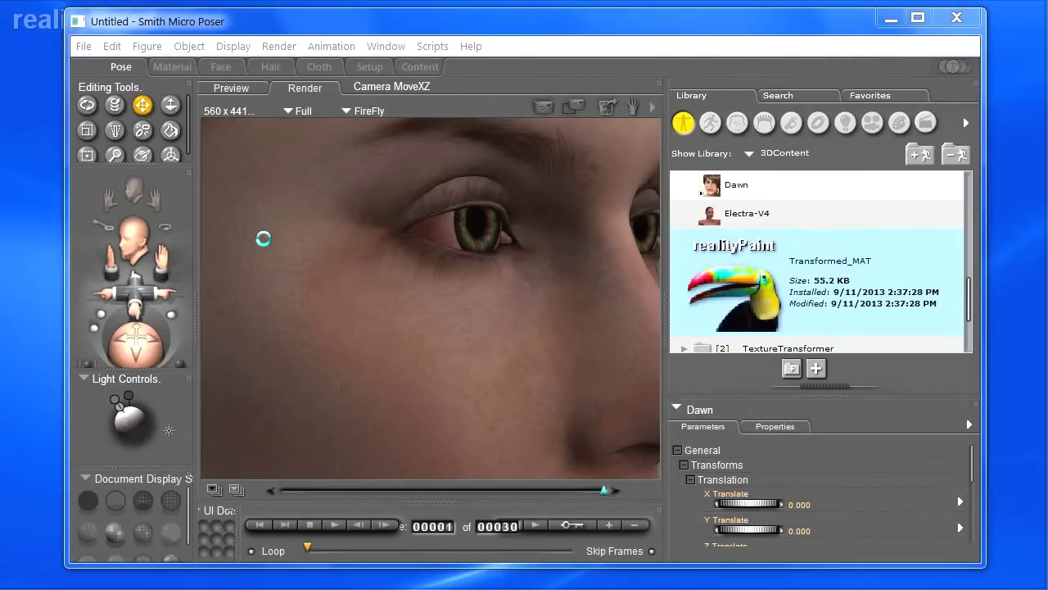
{"action": "key", "text": "ctrl+r"}
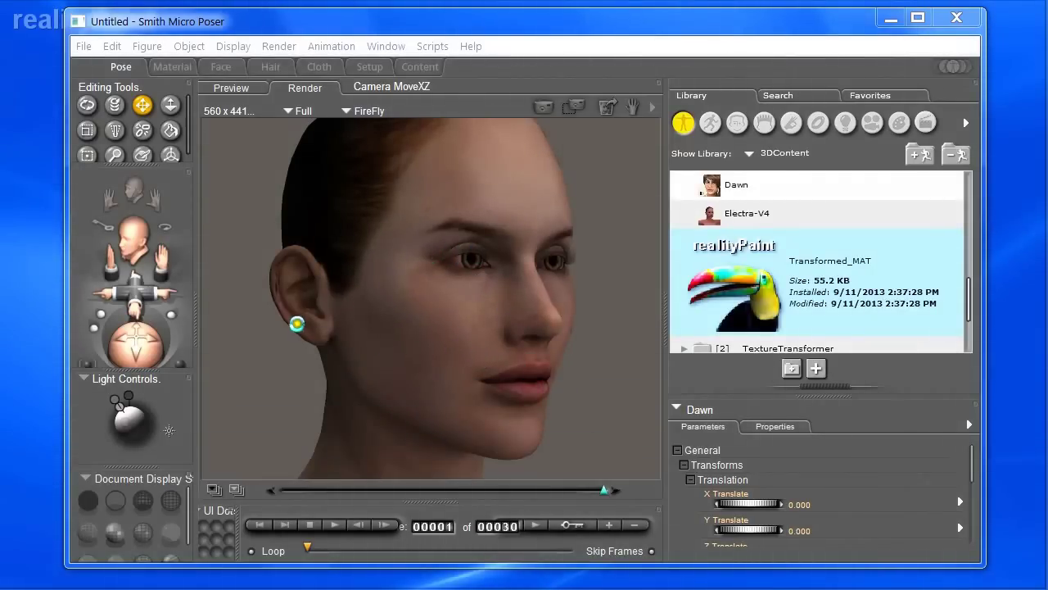
Step: Move the Main Camera in close on Dawn's right eye and render the eyelash and iris detail
{"action": "mouse_move", "coordinate": [134, 292]}
{"action": "left_mouse_down"}
{"action": "mouse_move", "coordinate": [150, 310]}
{"action": "mouse_move", "coordinate": [132, 294]}
{"action": "left_mouse_up"}
{"action": "left_click_drag", "start_coordinate": [166, 260], "coordinate": [160, 274]}
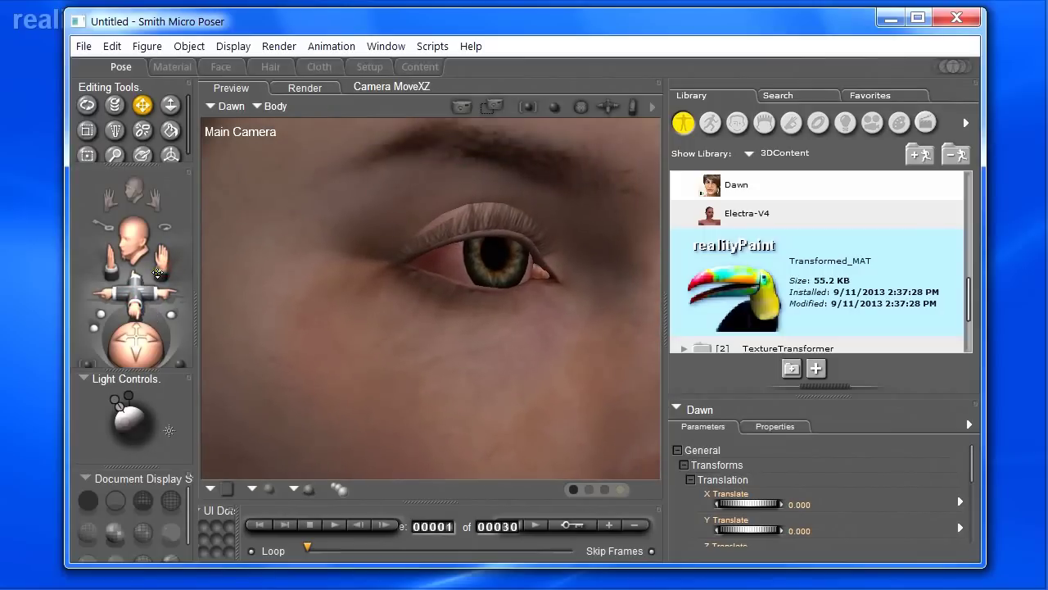
{"action": "key", "text": "ctrl+r"}
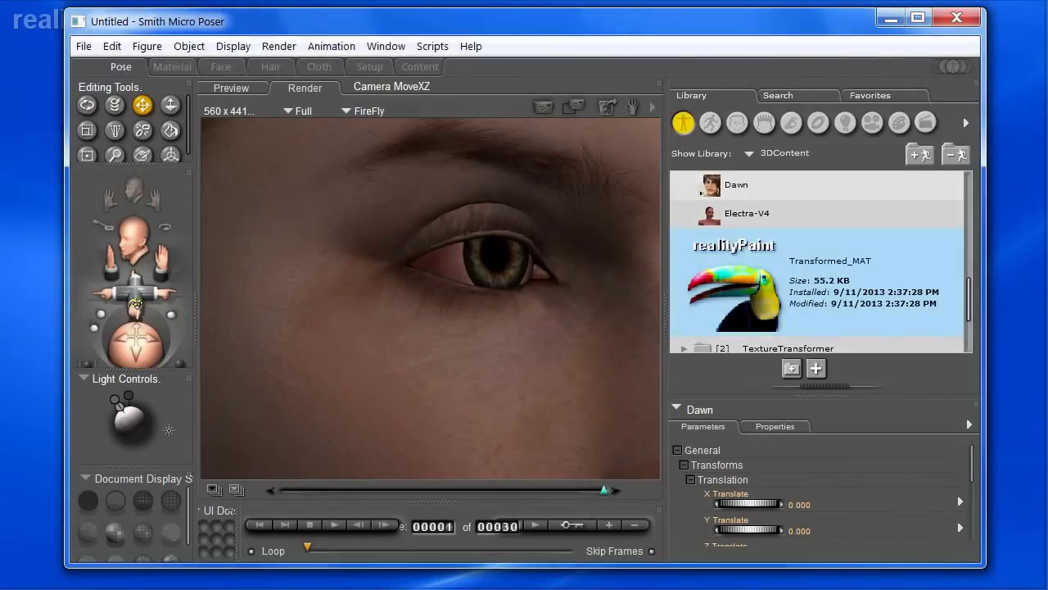
Step: Open Dawn's 3_Face material in the Material room and spread apart its rp_Color_Image_Map and rp_Bump_Image_Map nodes
{"action": "left_click", "coordinate": [173, 67]}
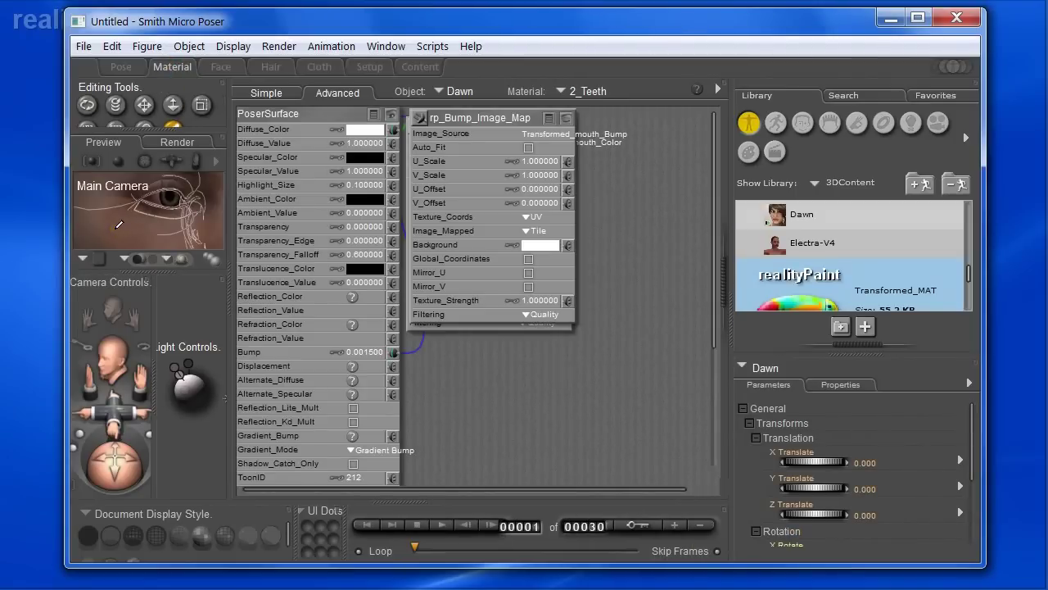
{"action": "left_click", "coordinate": [116, 229]}
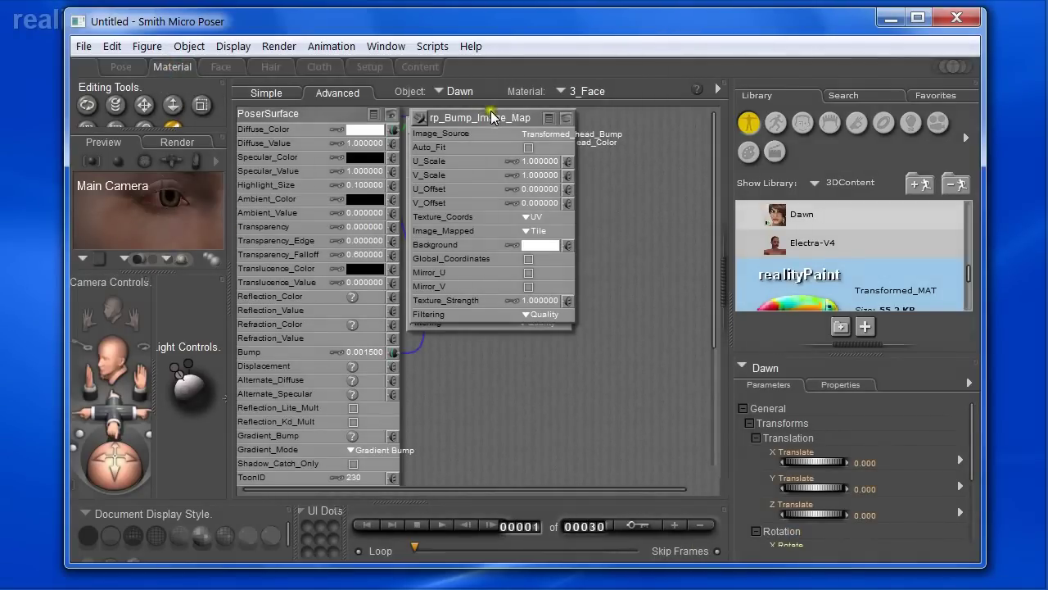
{"action": "left_click_drag", "start_coordinate": [490, 121], "coordinate": [605, 216]}
{"action": "left_click_drag", "start_coordinate": [524, 119], "coordinate": [578, 132]}
{"action": "left_click_drag", "start_coordinate": [637, 217], "coordinate": [632, 285]}
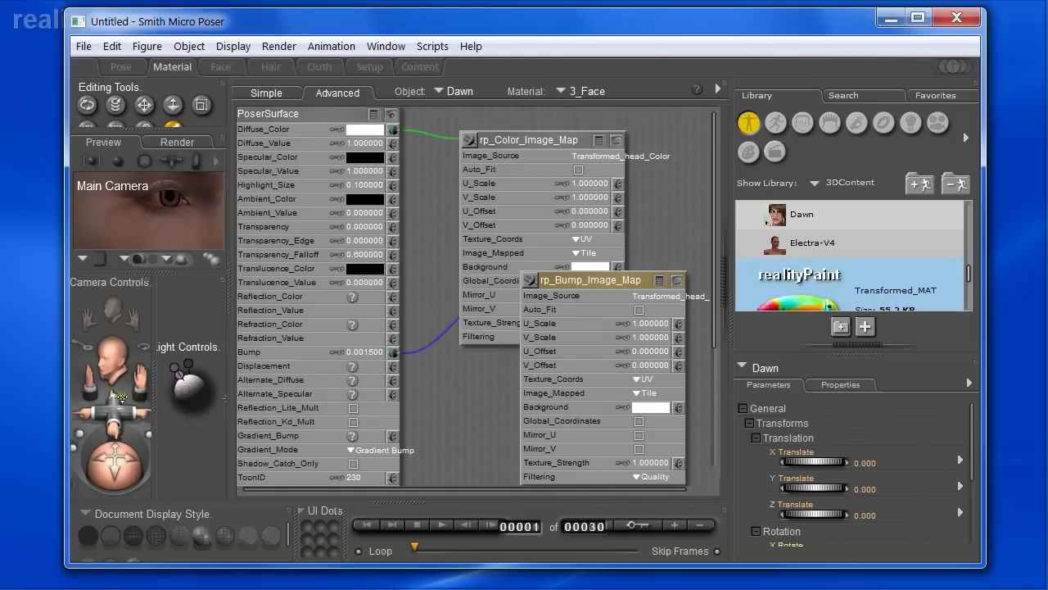
Step: Return to the Pose room and switch back to realityPaint-Pro
{"action": "left_click", "coordinate": [135, 67]}
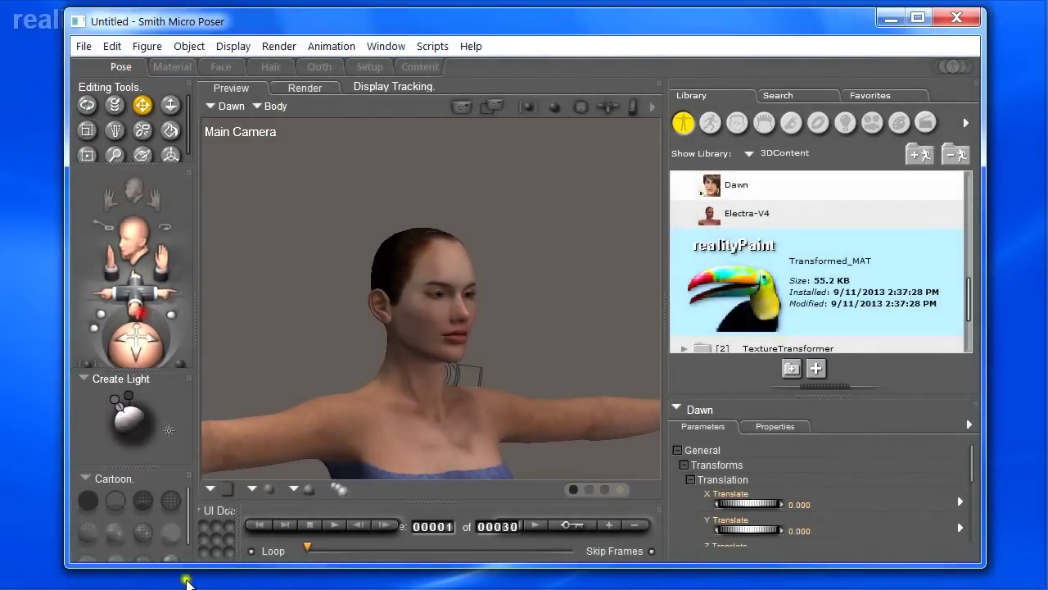
{"action": "mouse_move", "coordinate": [98, 588]}
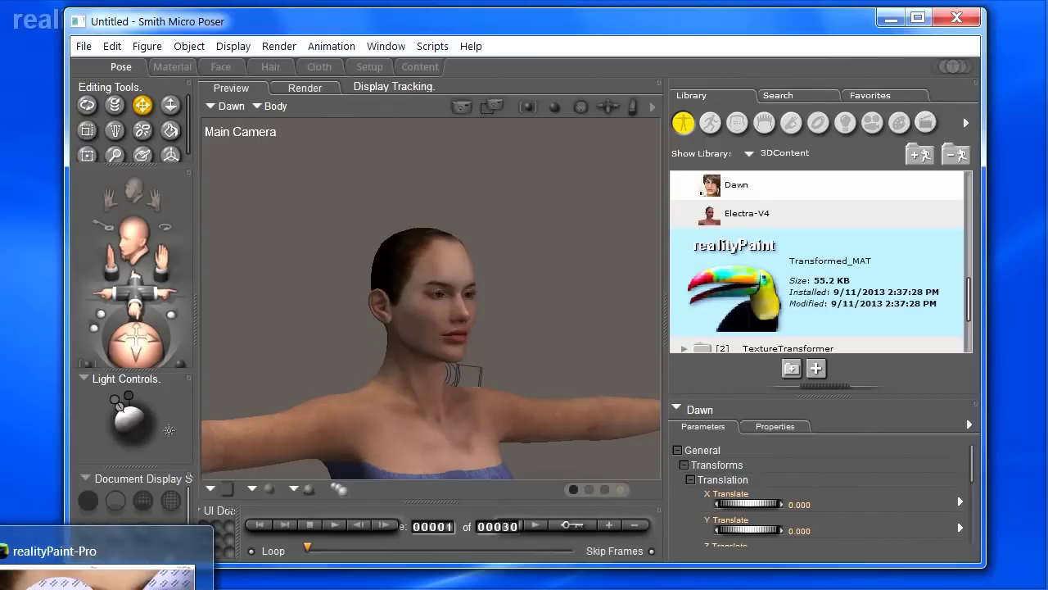